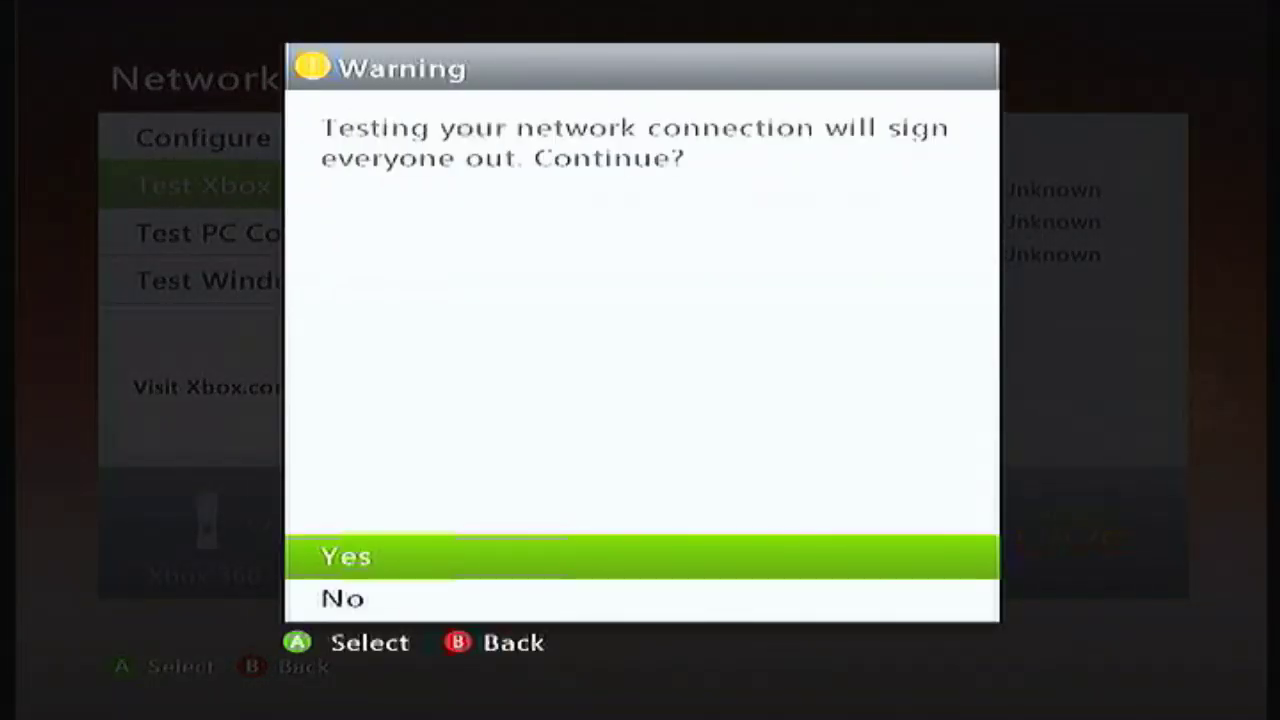
- Run the Xbox LIVE connection test and open the detailed description of the connection problem
key(Return)
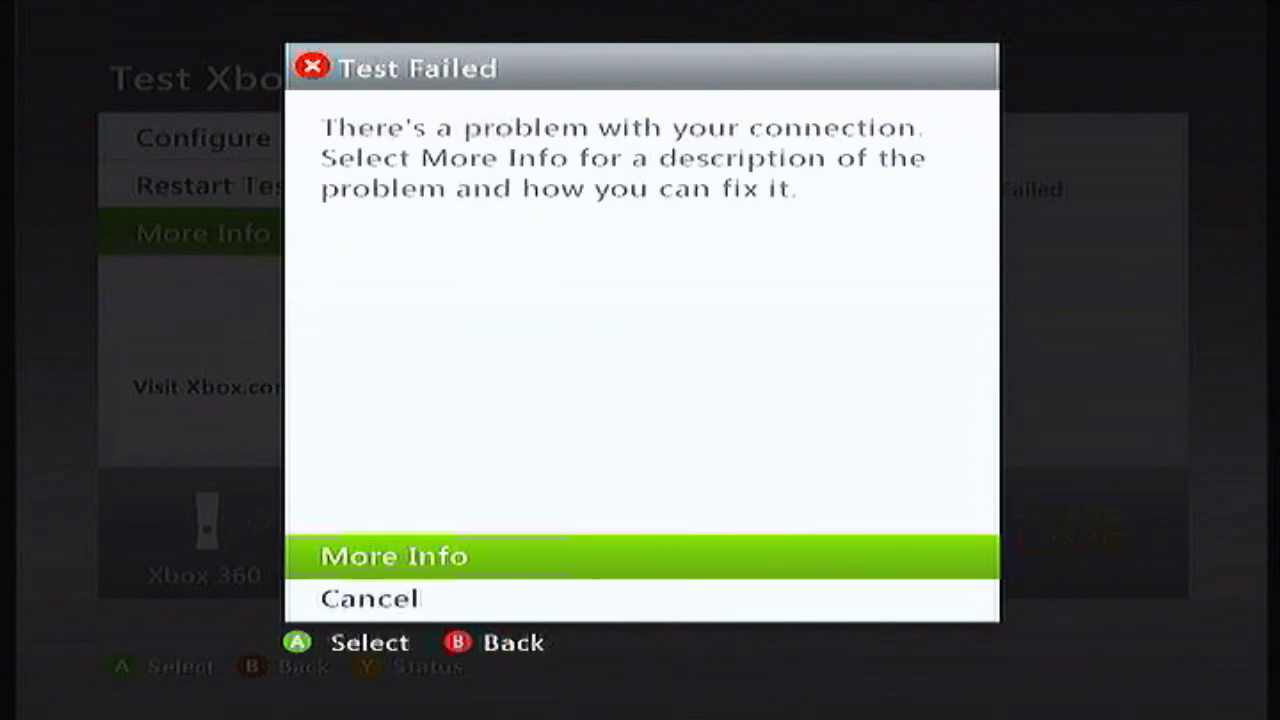
key(Return)
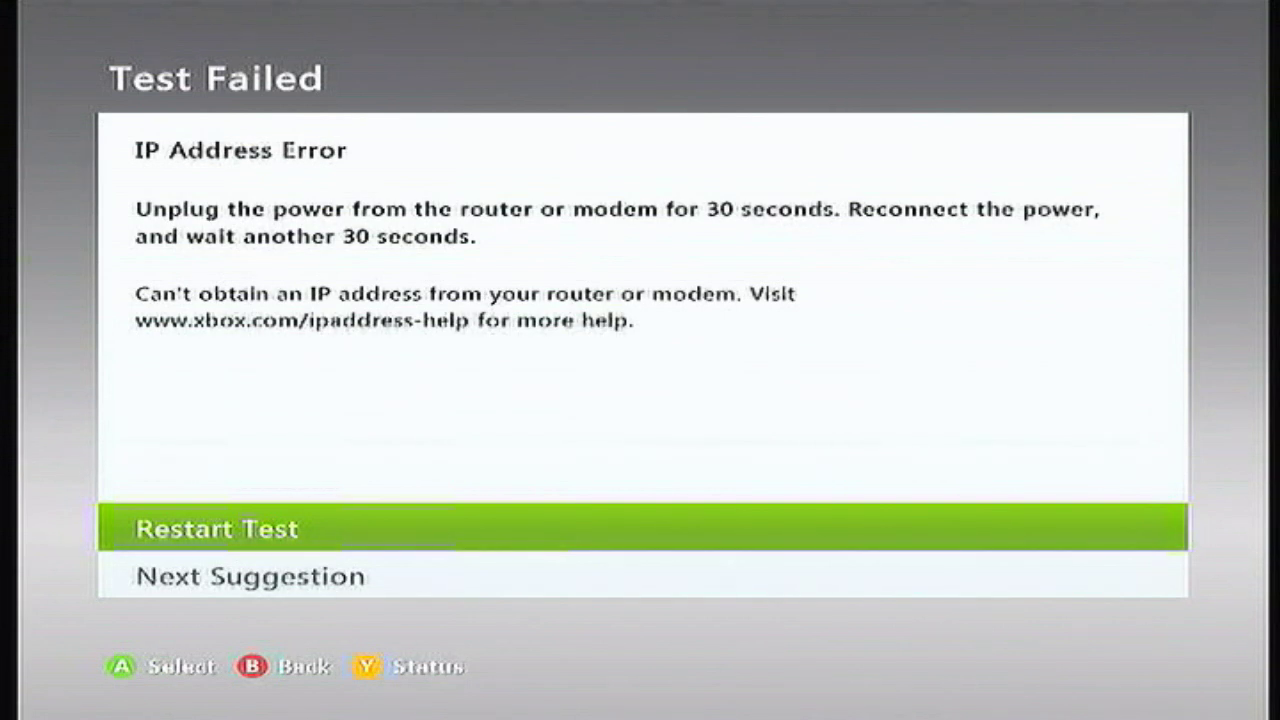
key(Down)
key(Up)
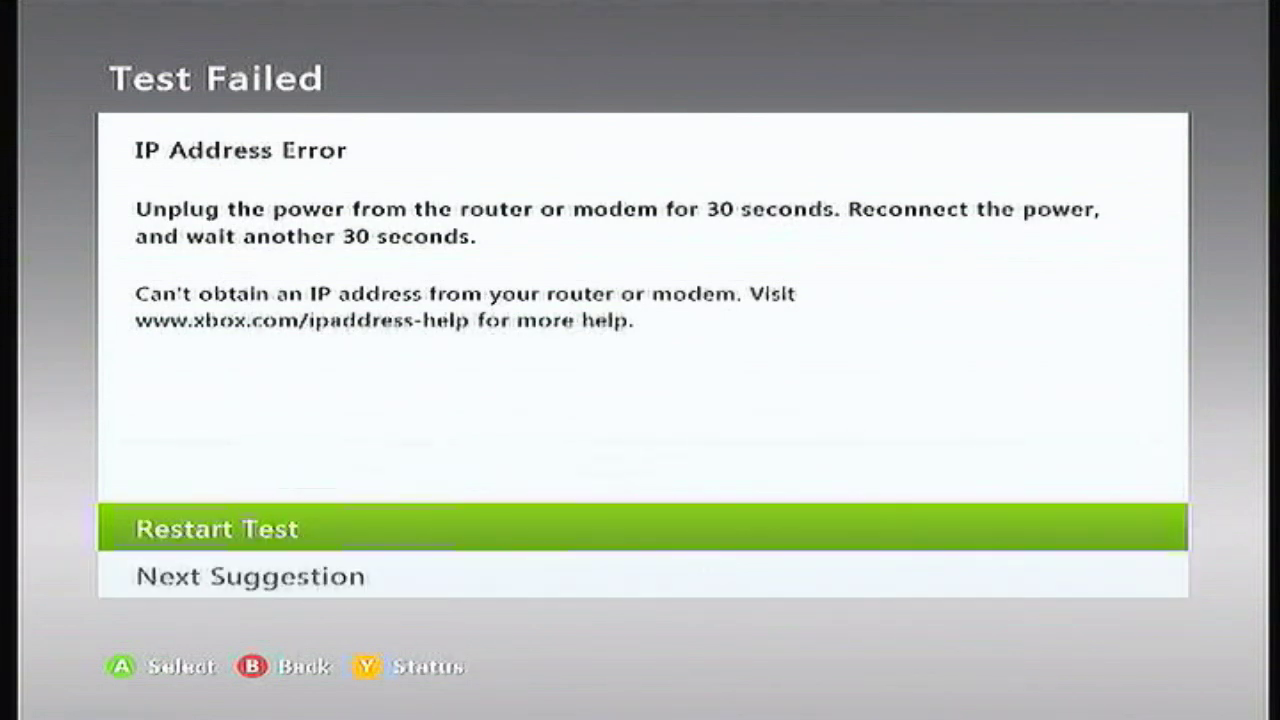
key(Down)
key(Up)
key(Down)
key(Up)
key(Down)
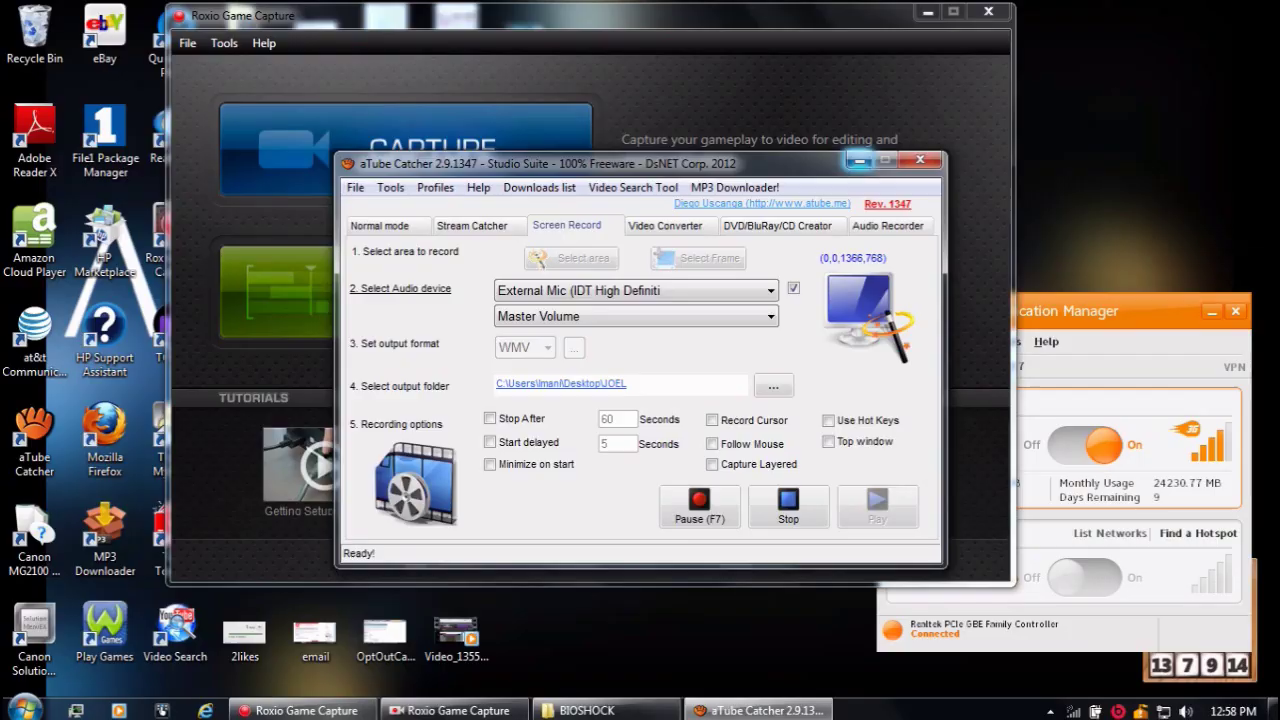
- On the PC, minimize aTube Catcher and check internet access by loading the MSN home page in Internet Explorer, closing the browser when done
click(859, 160)
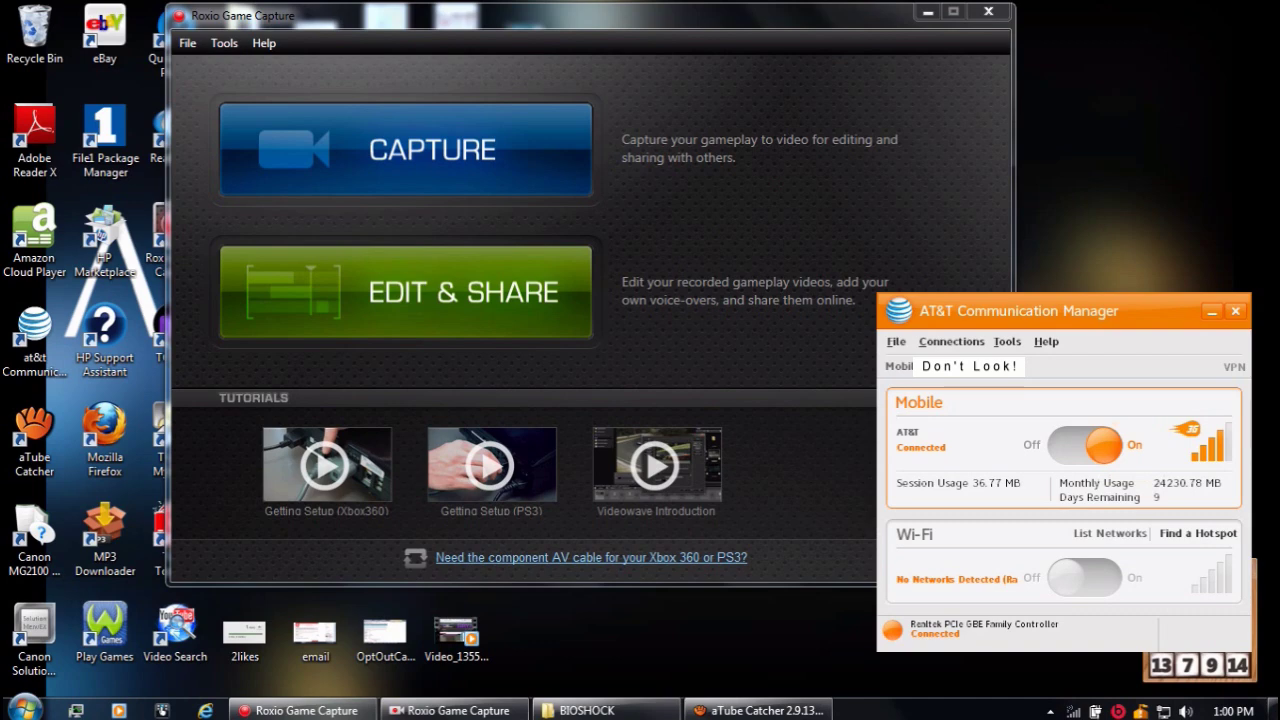
click(205, 710)
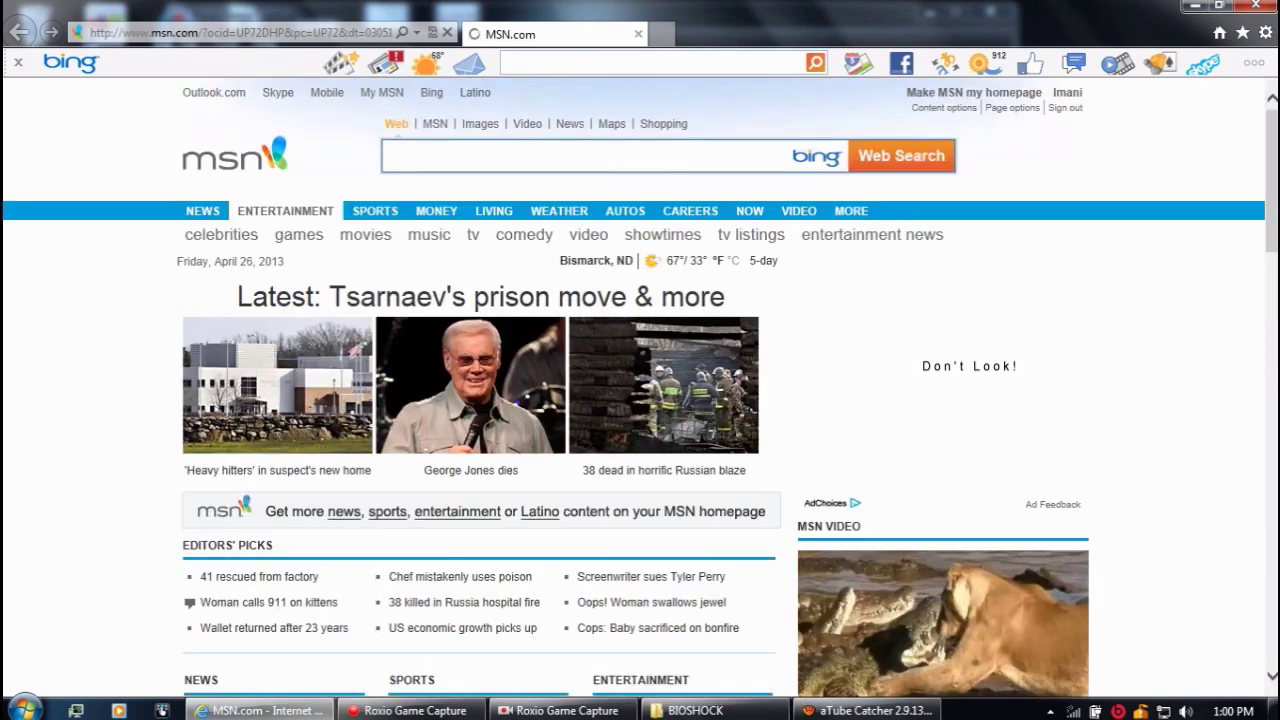
scroll(640, 400, down, 3)
scroll(640, 400, up, 2)
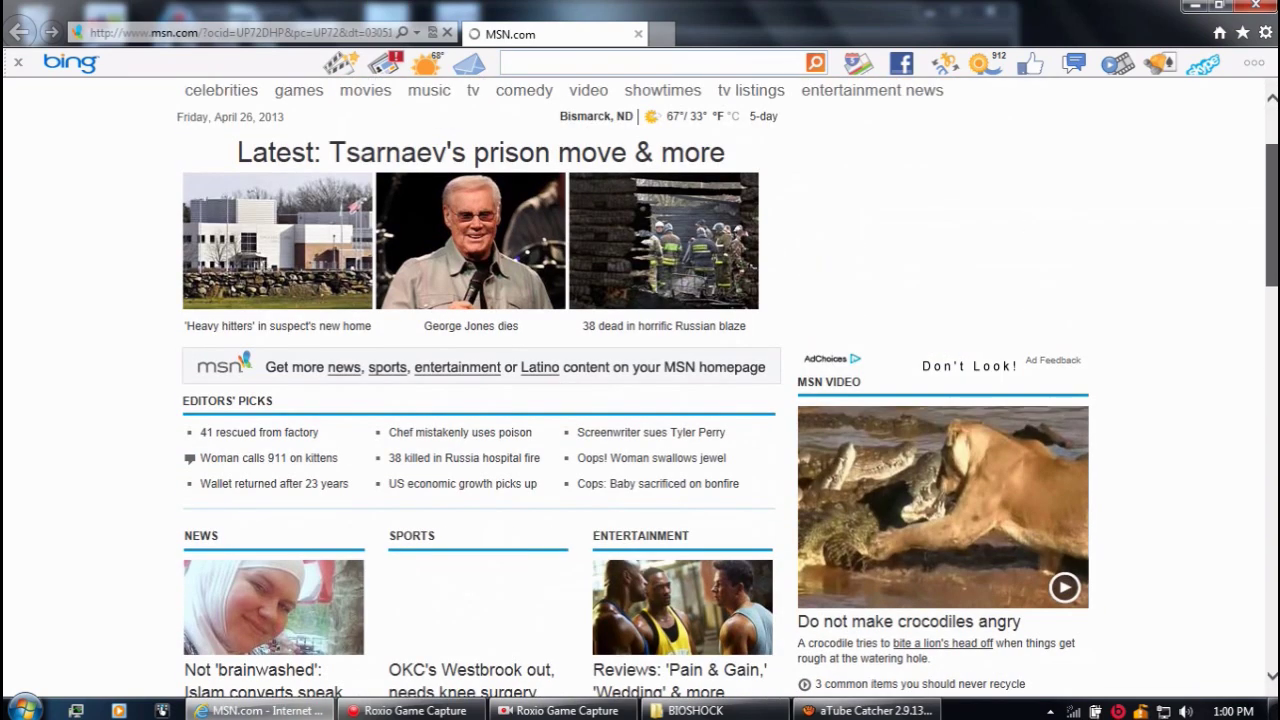
scroll(640, 400, down, 2)
scroll(640, 400, up, 2)
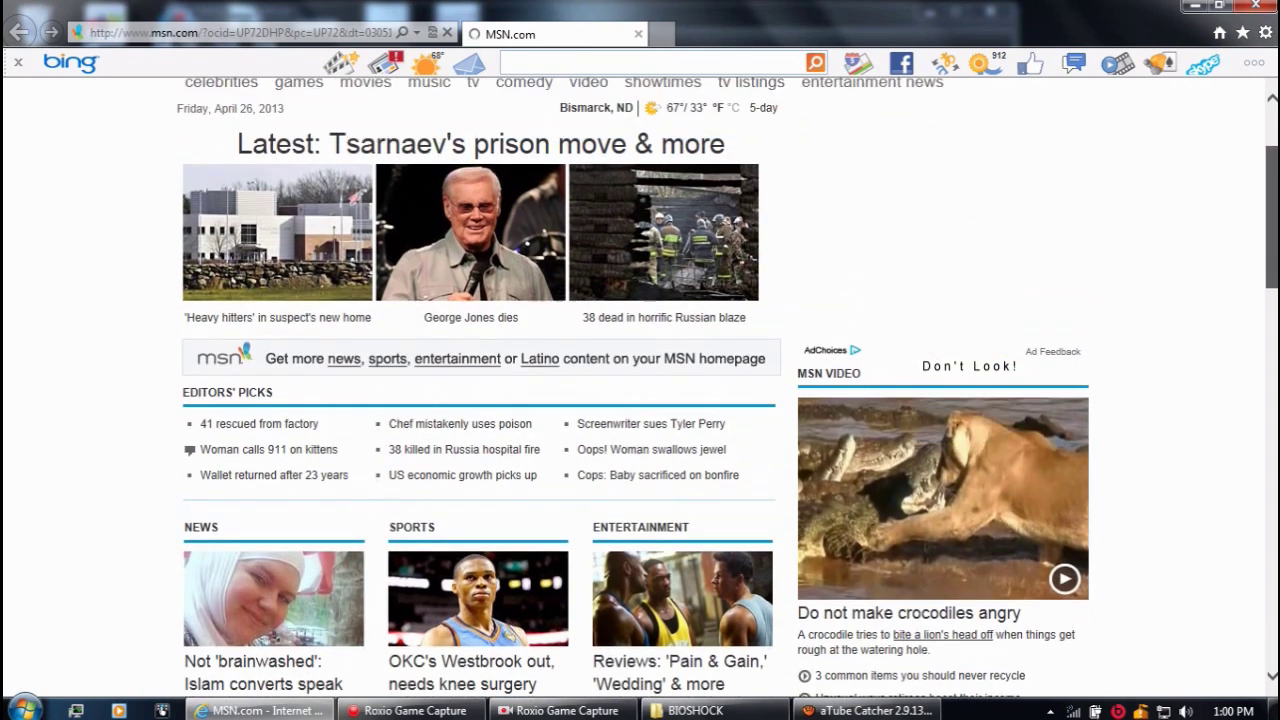
scroll(640, 400, down, 1)
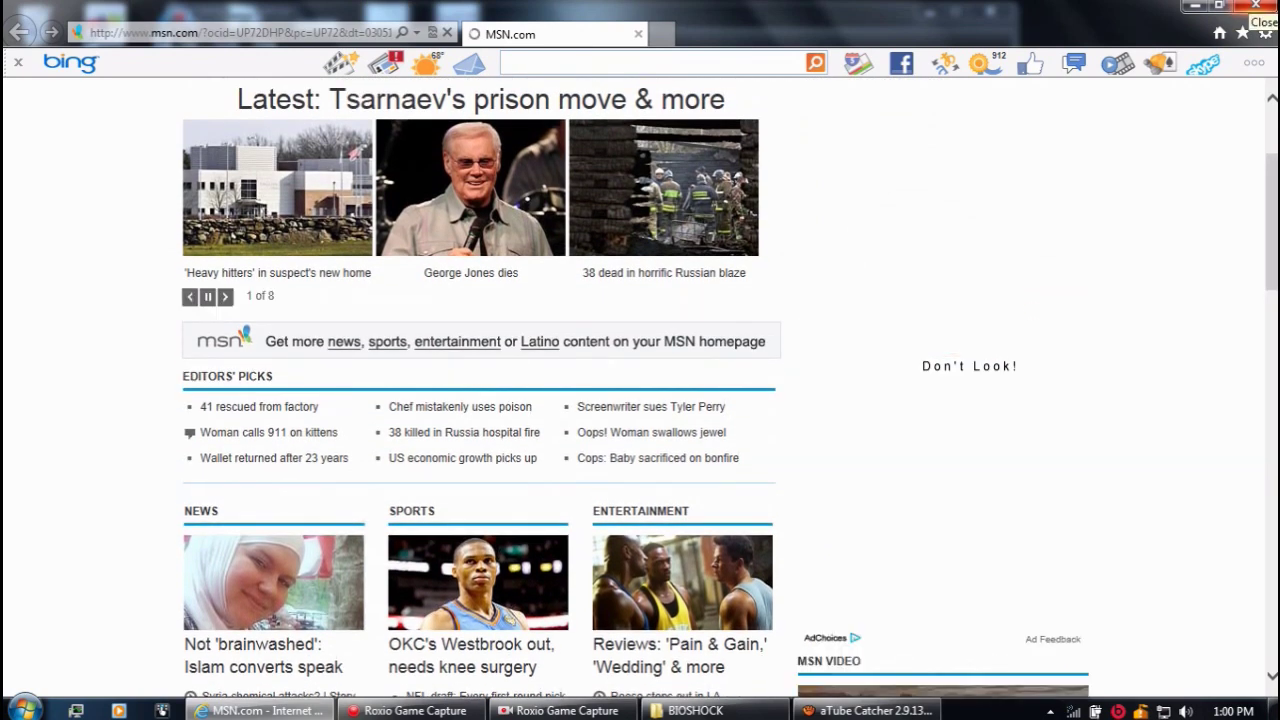
click(1256, 6)
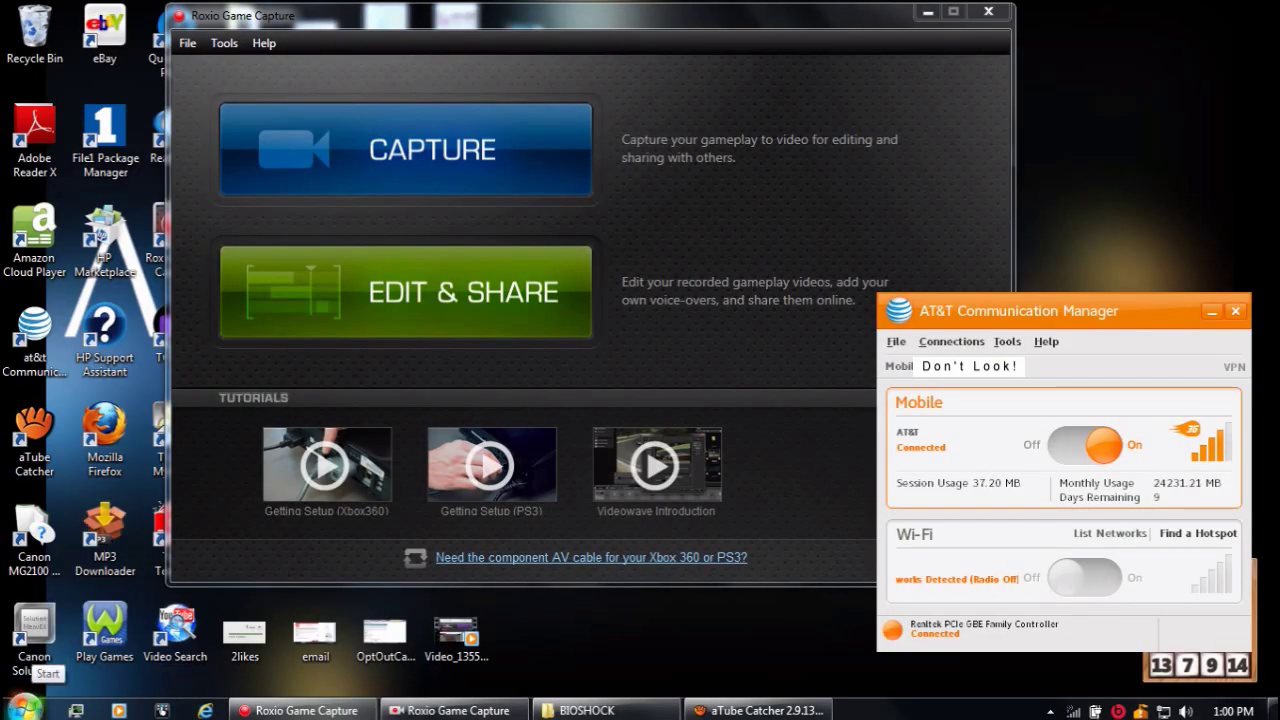
- Open the Windows Network Connections window by running ncpa.cpl
click(25, 708)
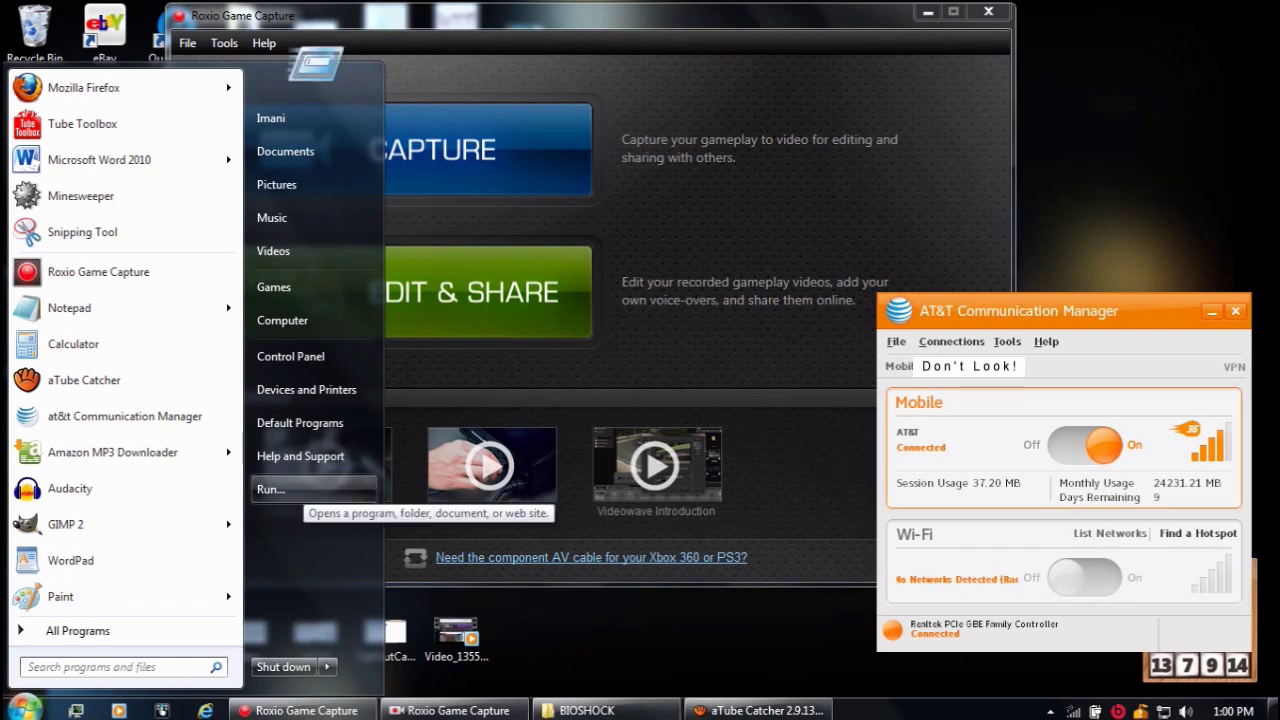
click(270, 489)
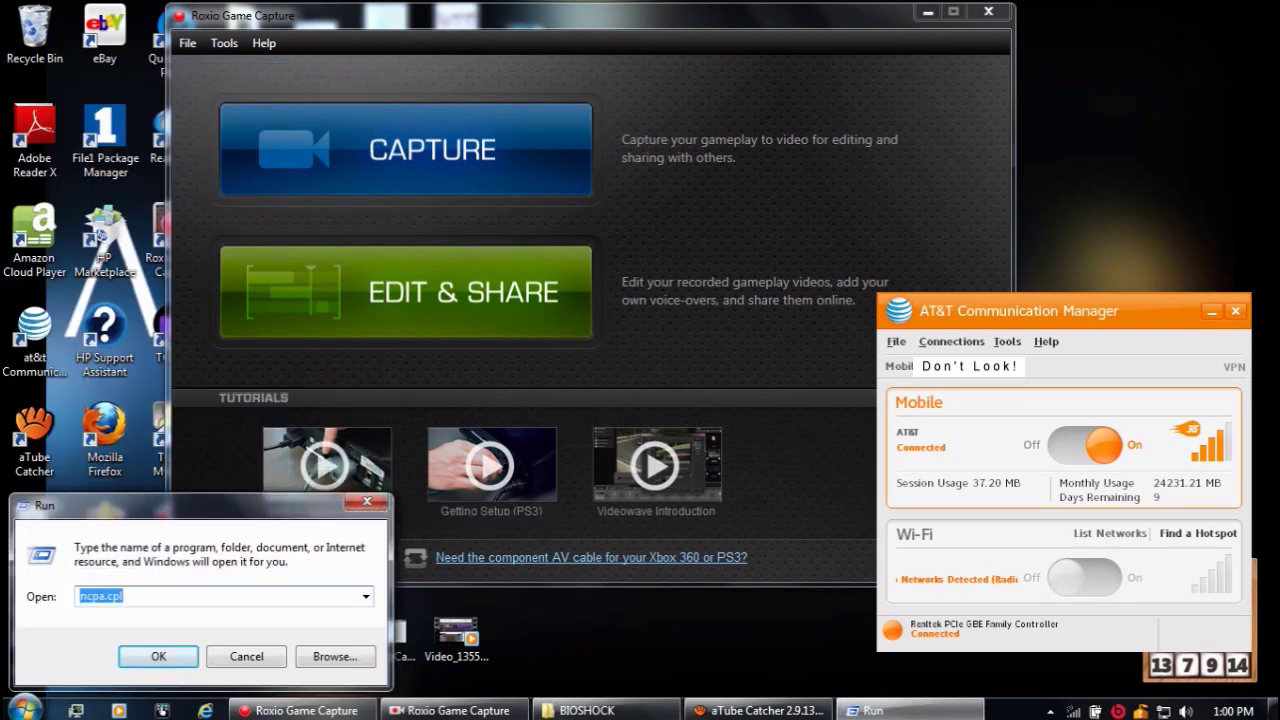
click(123, 596)
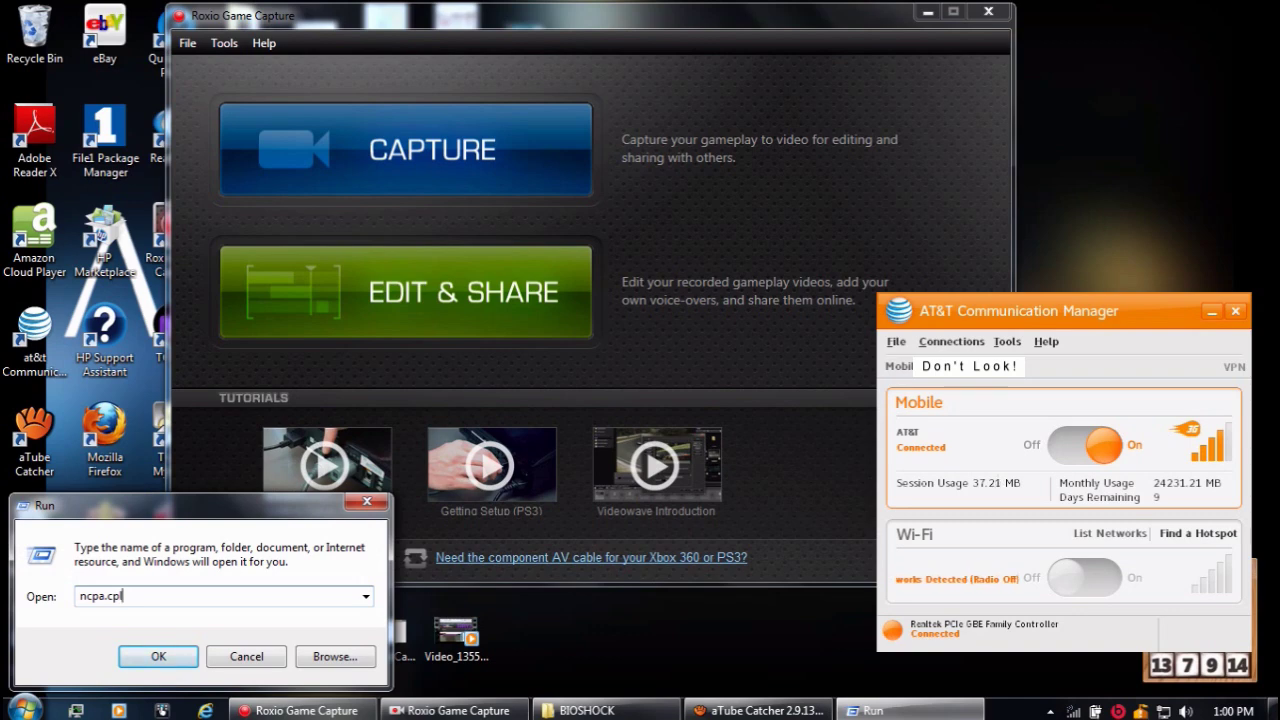
click(158, 656)
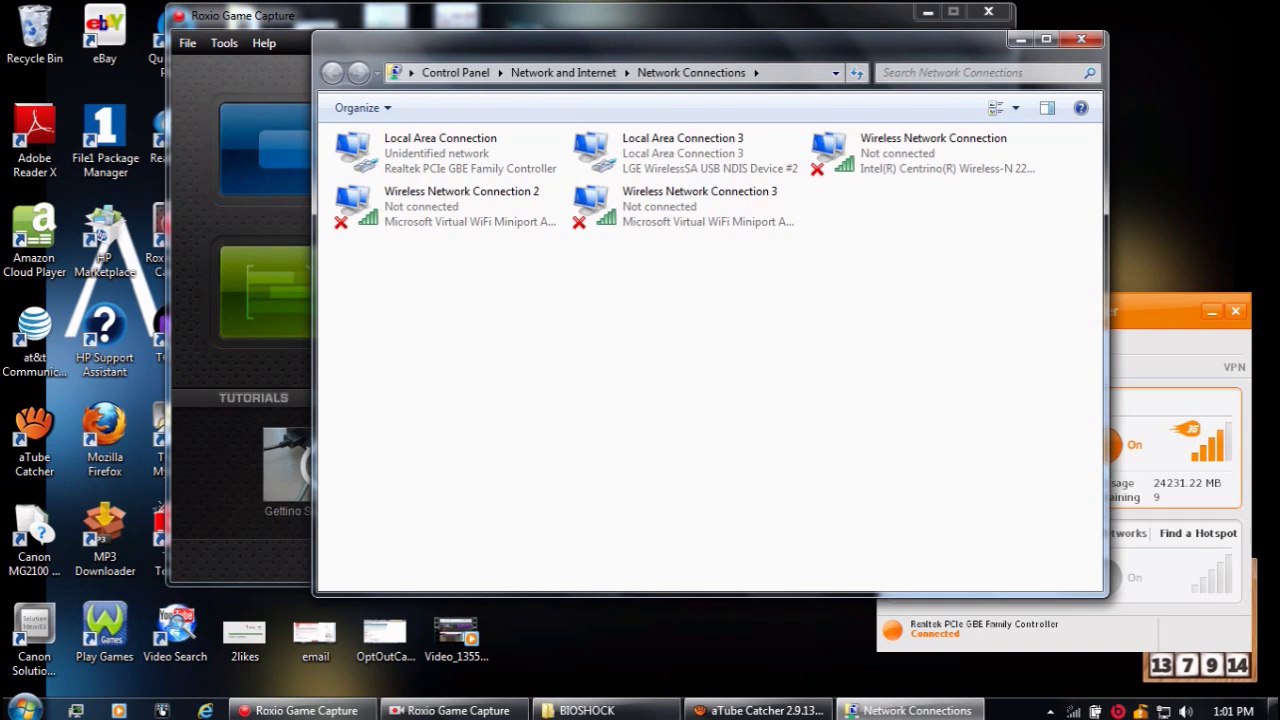
- Open the sharing properties of Local Area Connection 3, the LGE WirelessSA USB device
right_click(673, 140)
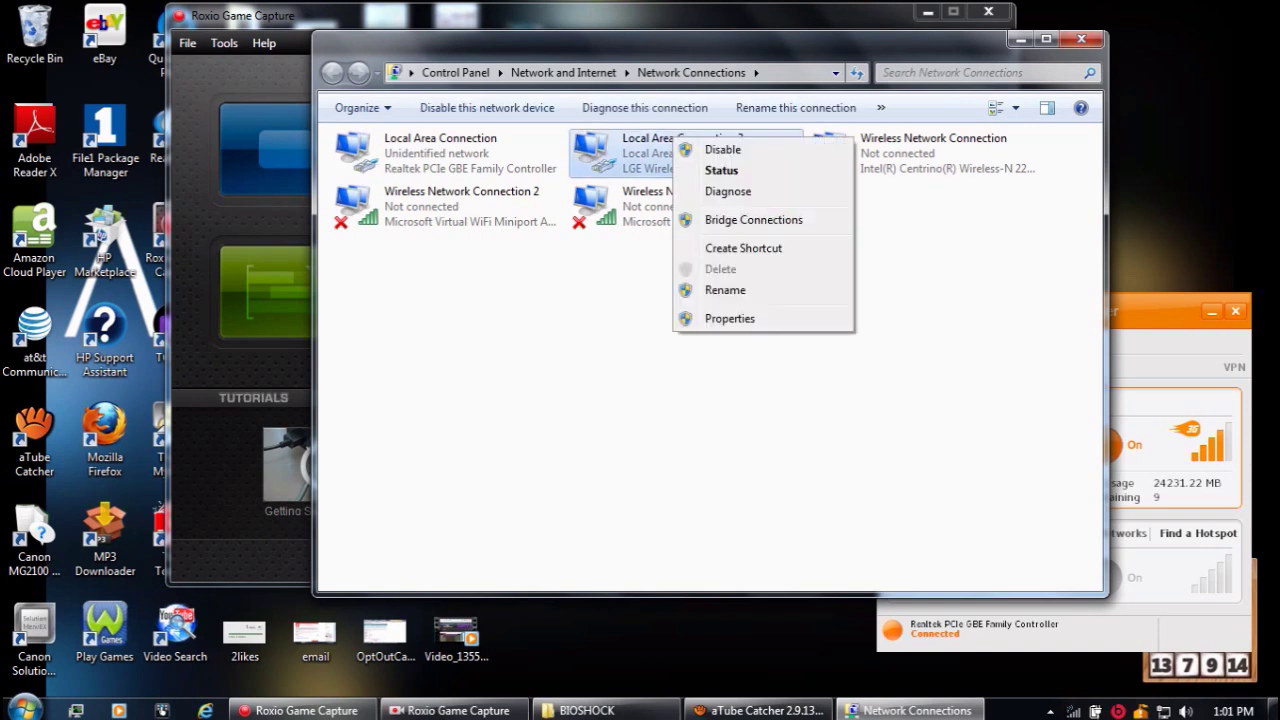
key(Escape)
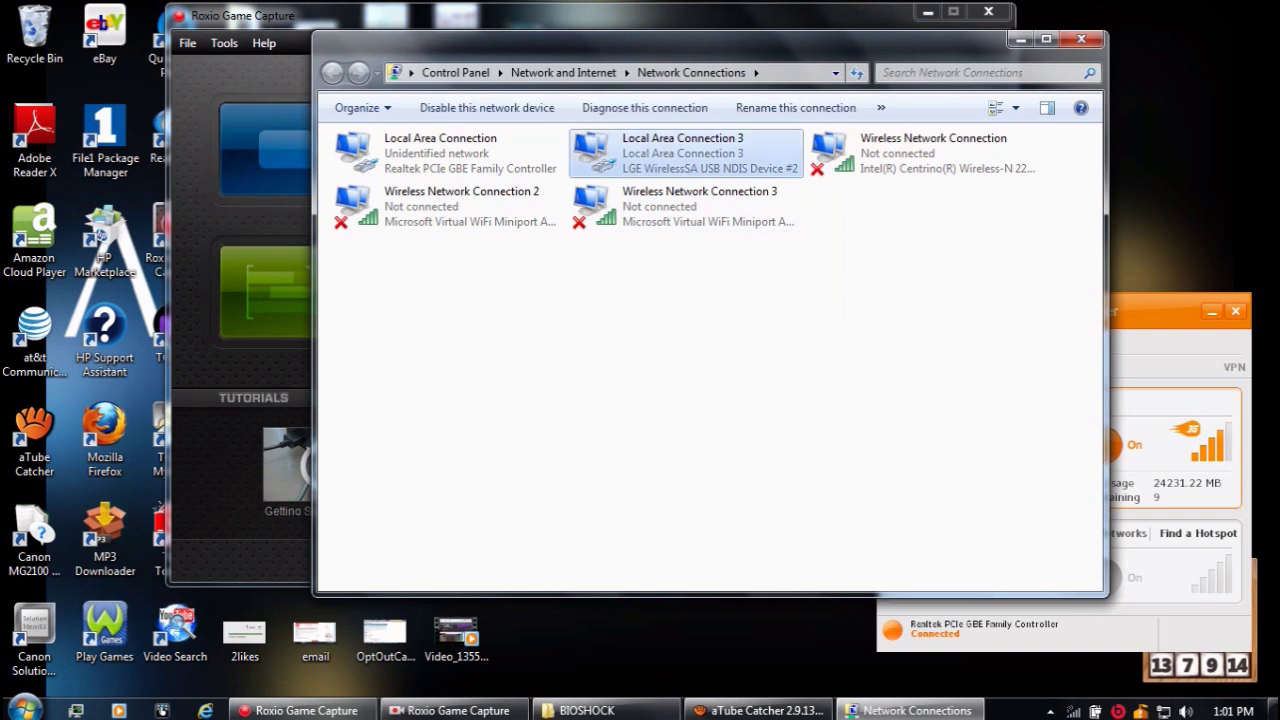
key(shift+F10)
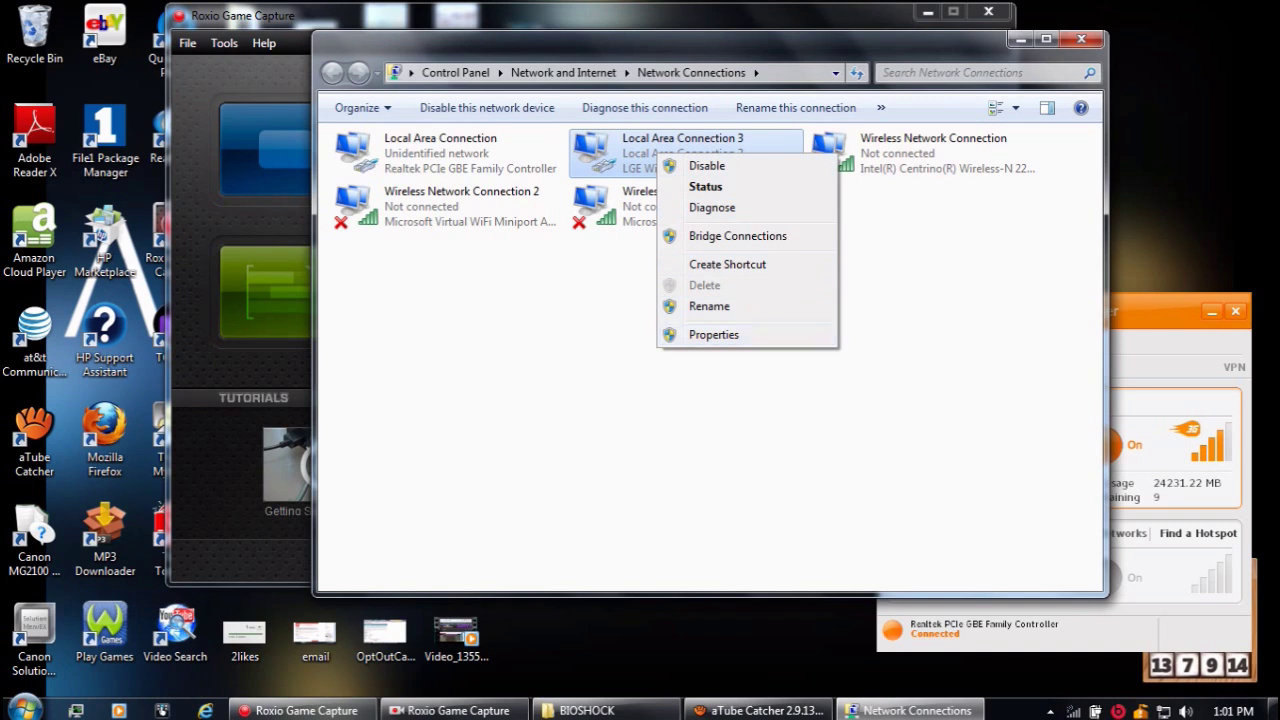
right_click(637, 162)
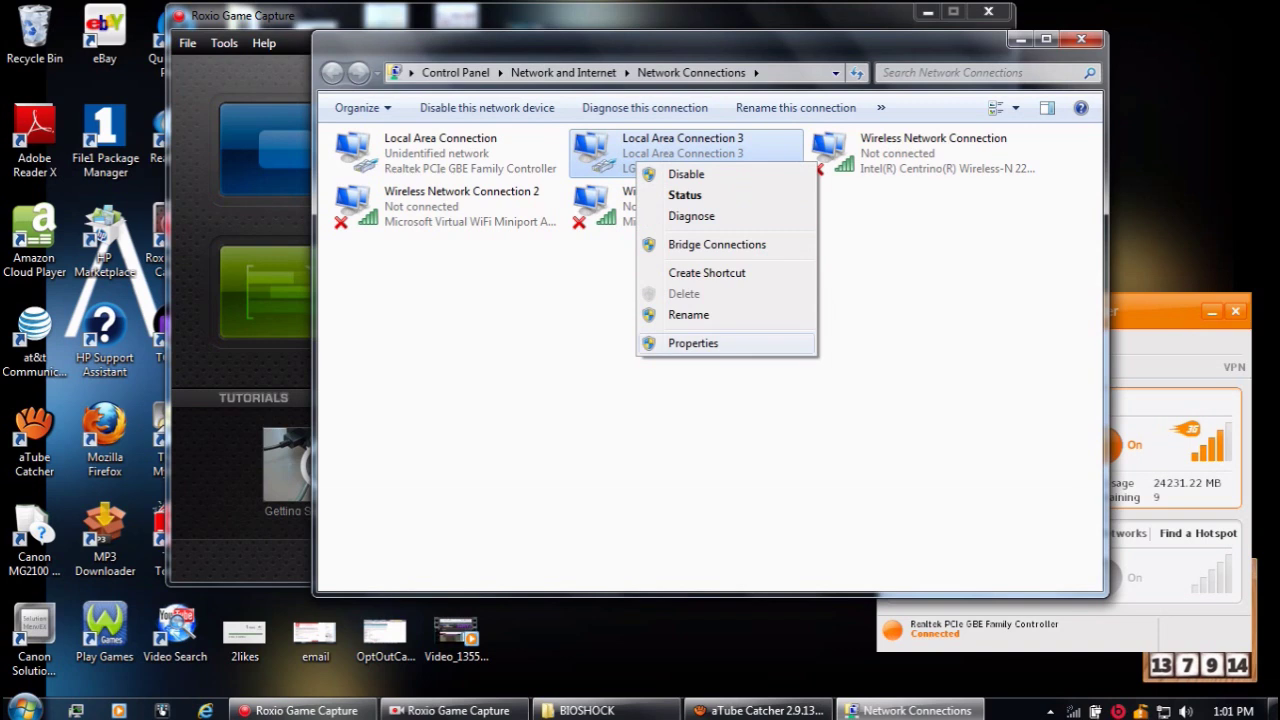
click(693, 343)
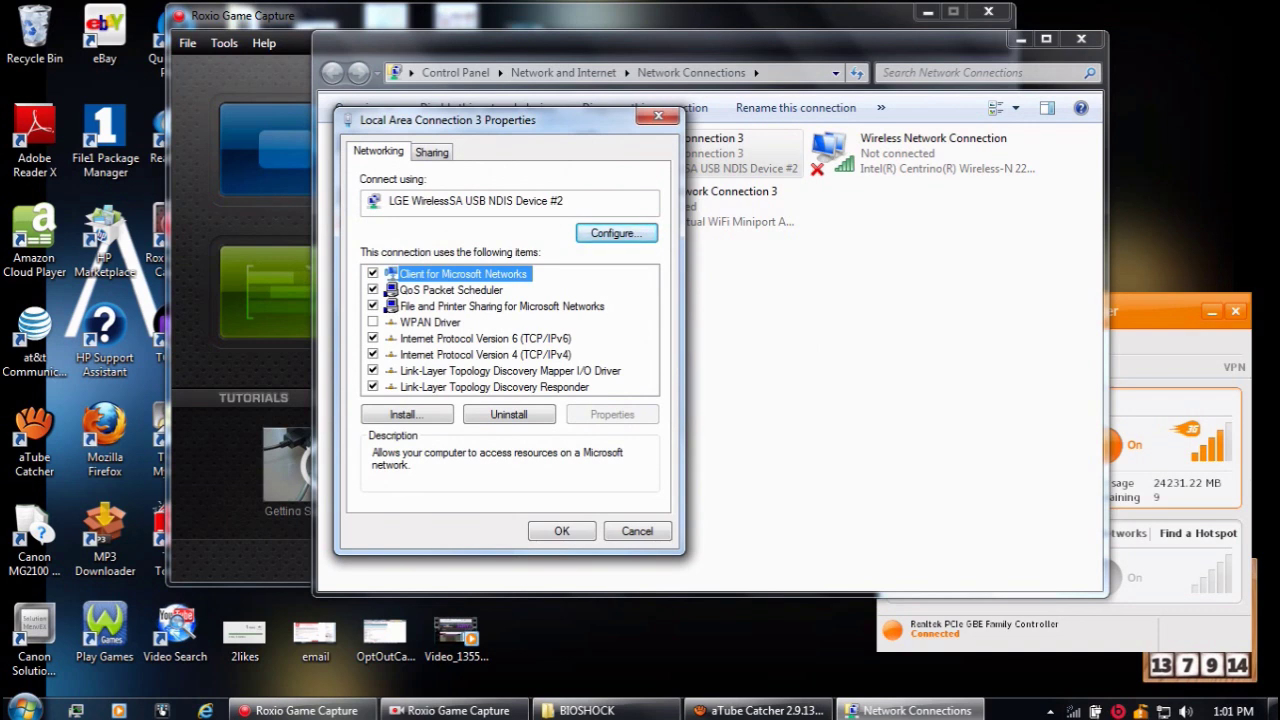
key(ctrl+Tab)
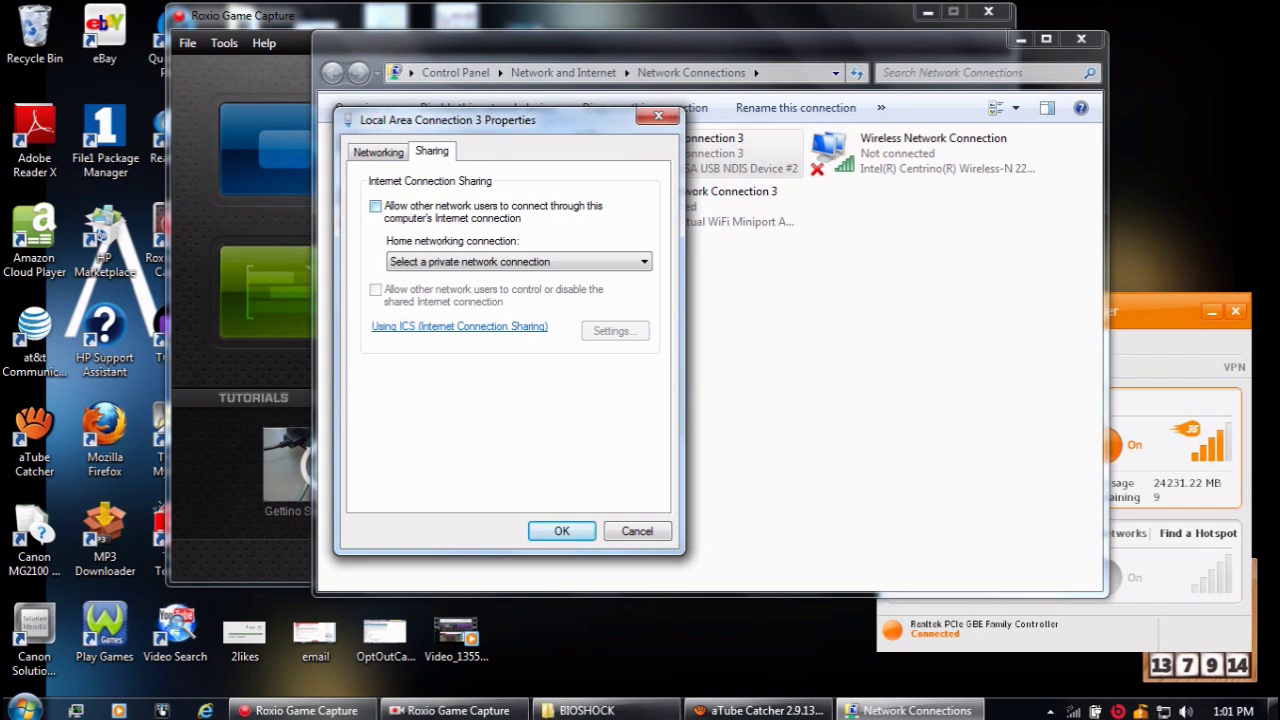
- Allow other network users to connect through this computer's internet connection, with Local Area Connection as the home networking connection
key(alt+n)
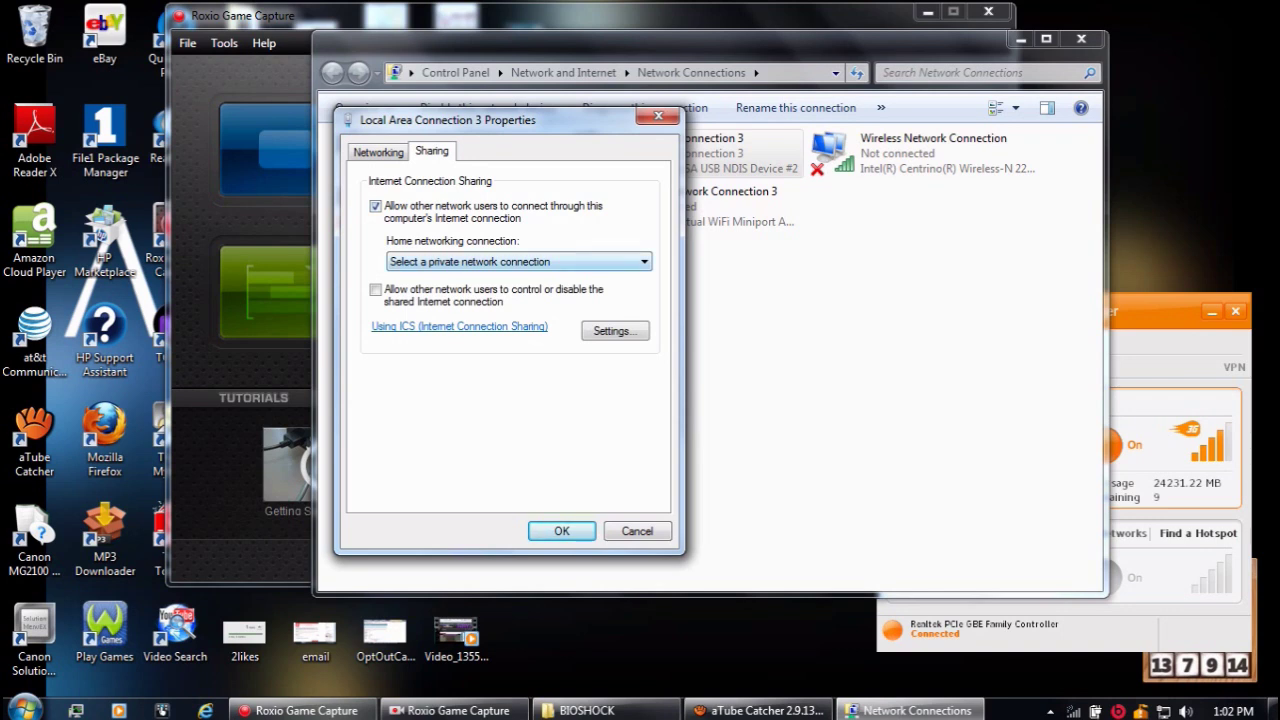
key(alt+Down)
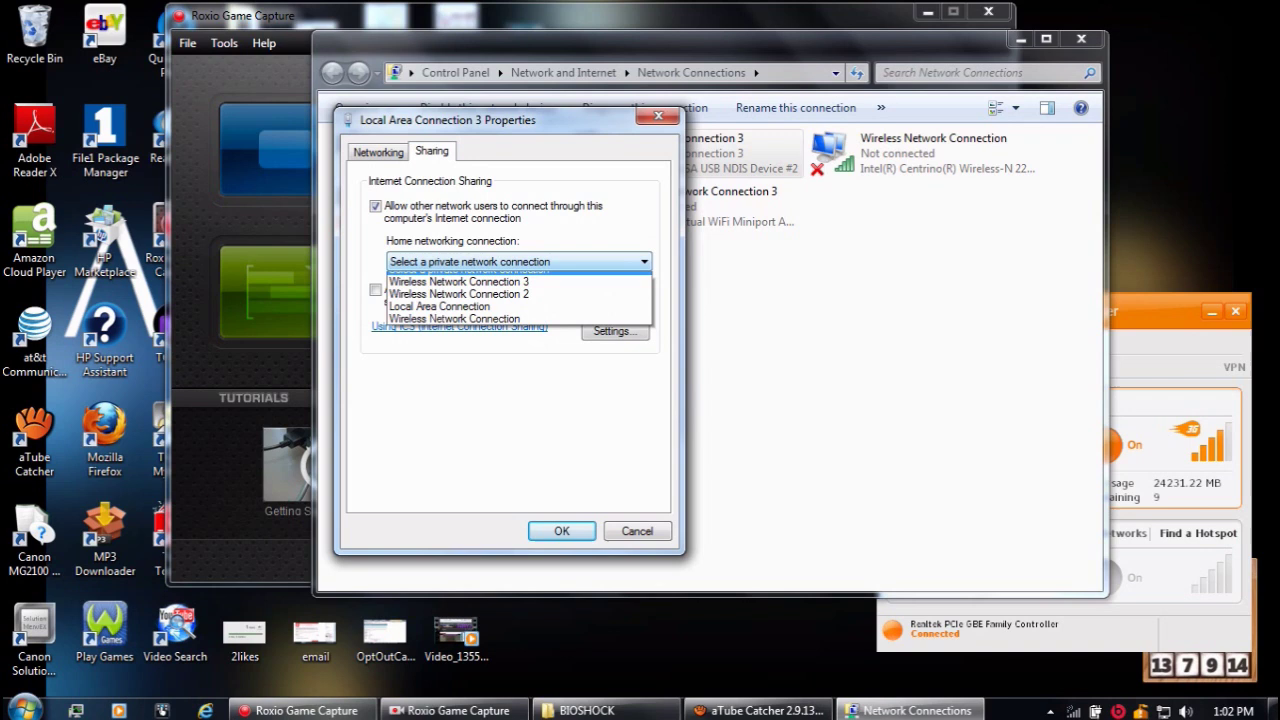
key(Down)
key(Down)
key(Down)
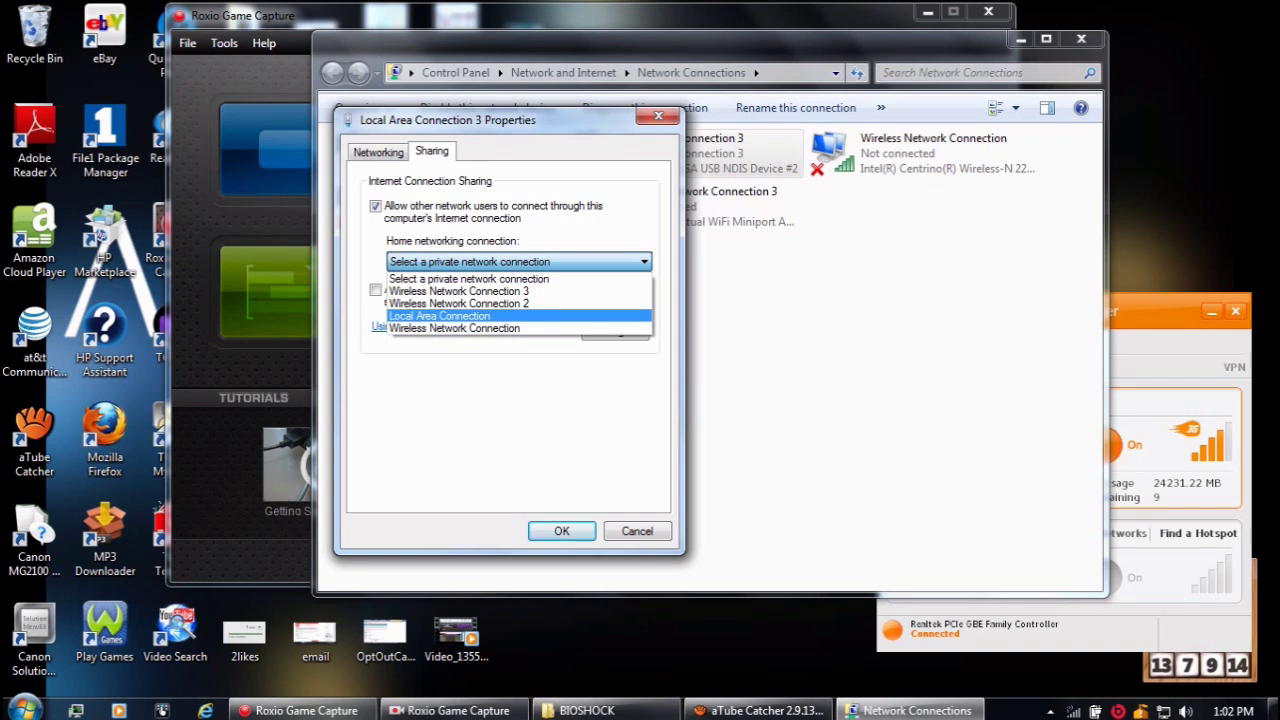
key(Return)
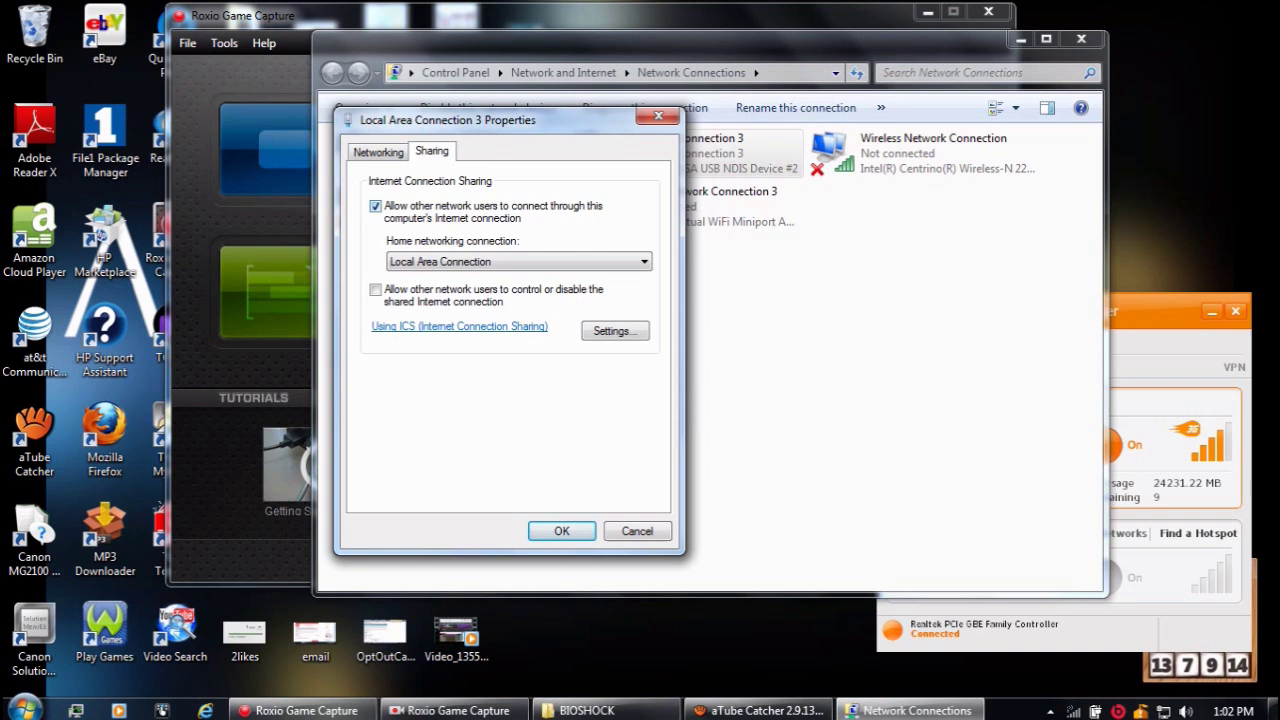
- Turn internet connection sharing off and back on, viewing the computer's Restart option in between
key(space)
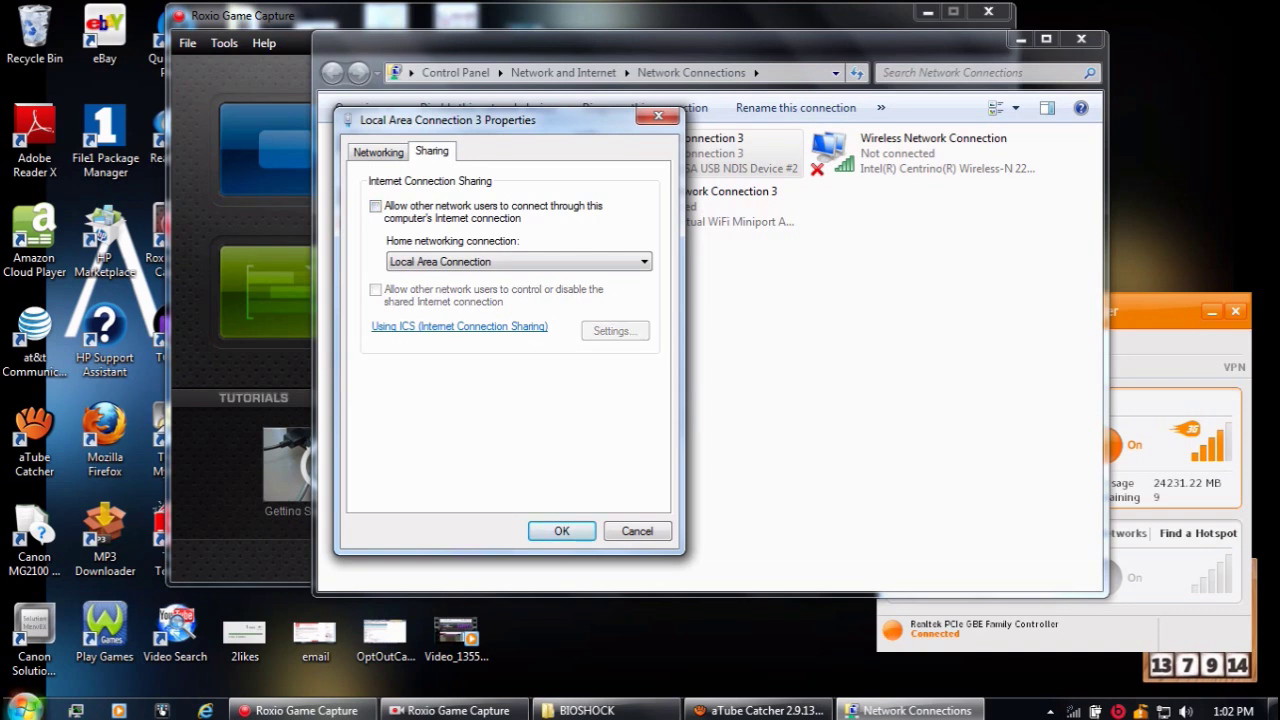
click(24, 708)
click(326, 667)
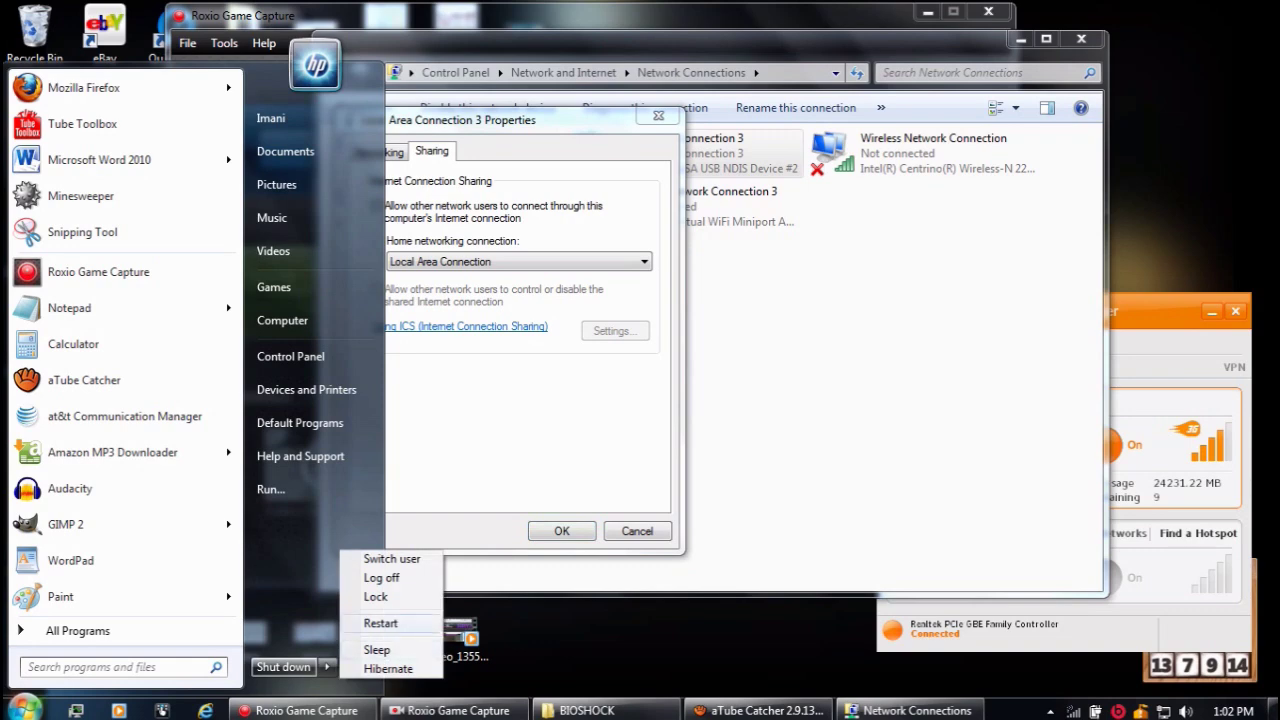
key(Escape)
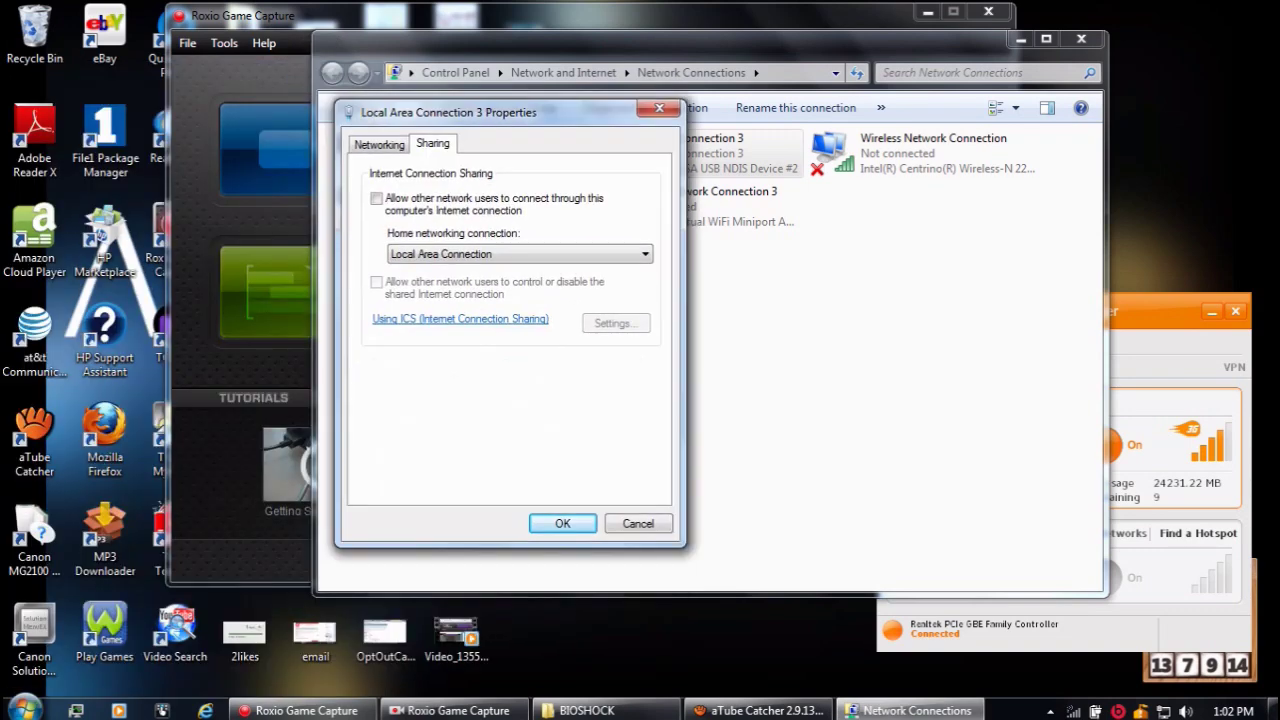
click(376, 198)
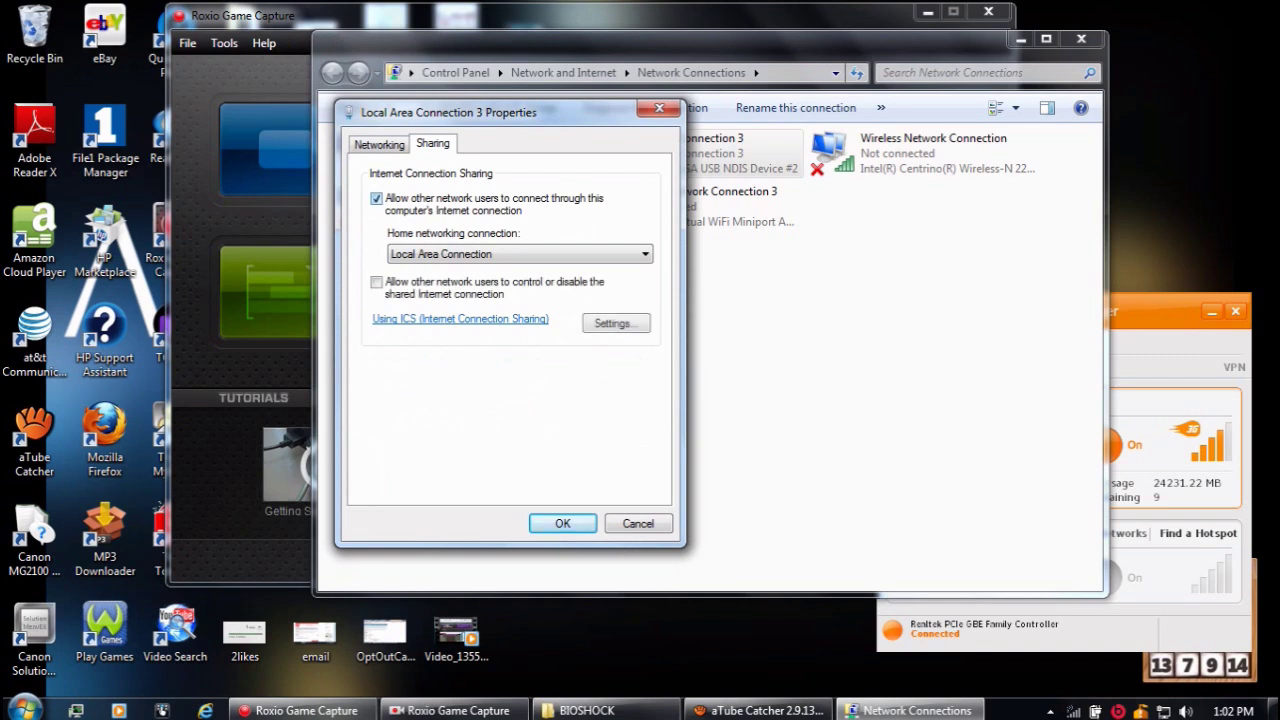
- Keep Local Area Connection as the home networking connection and apply the sharing settings to Local Area Connection 3
click(520, 254)
key(Return)
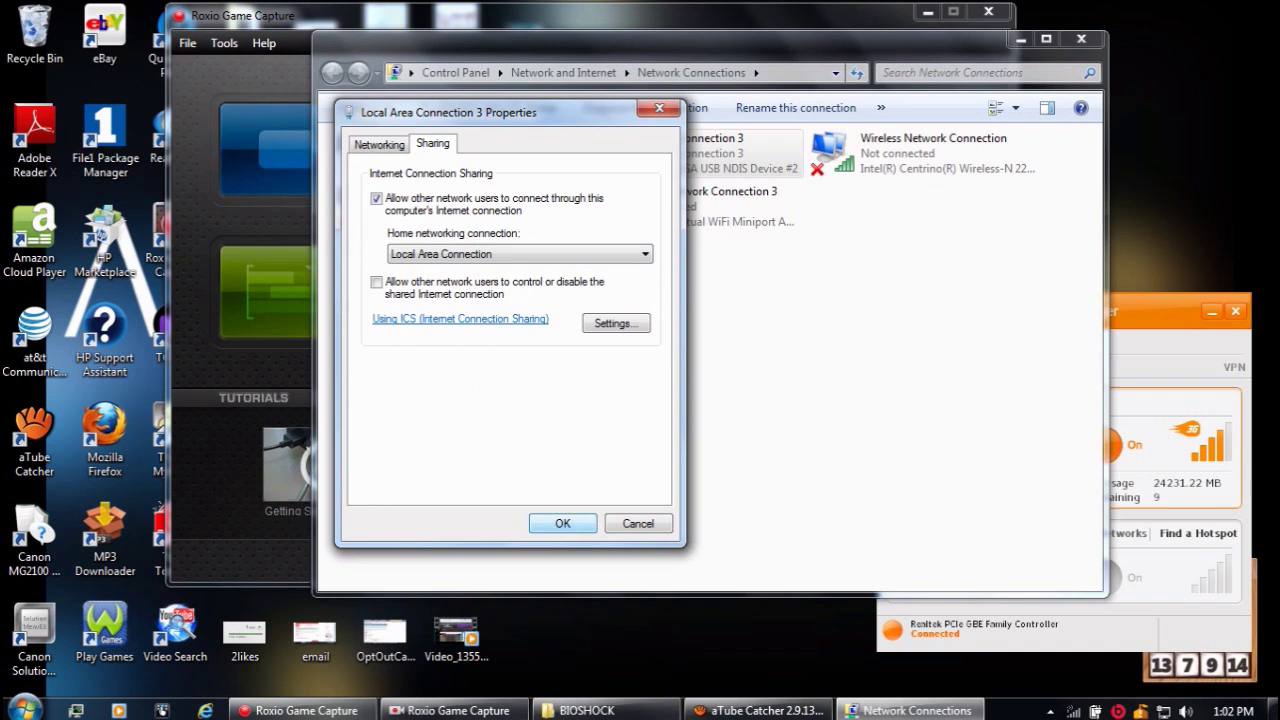
key(Return)
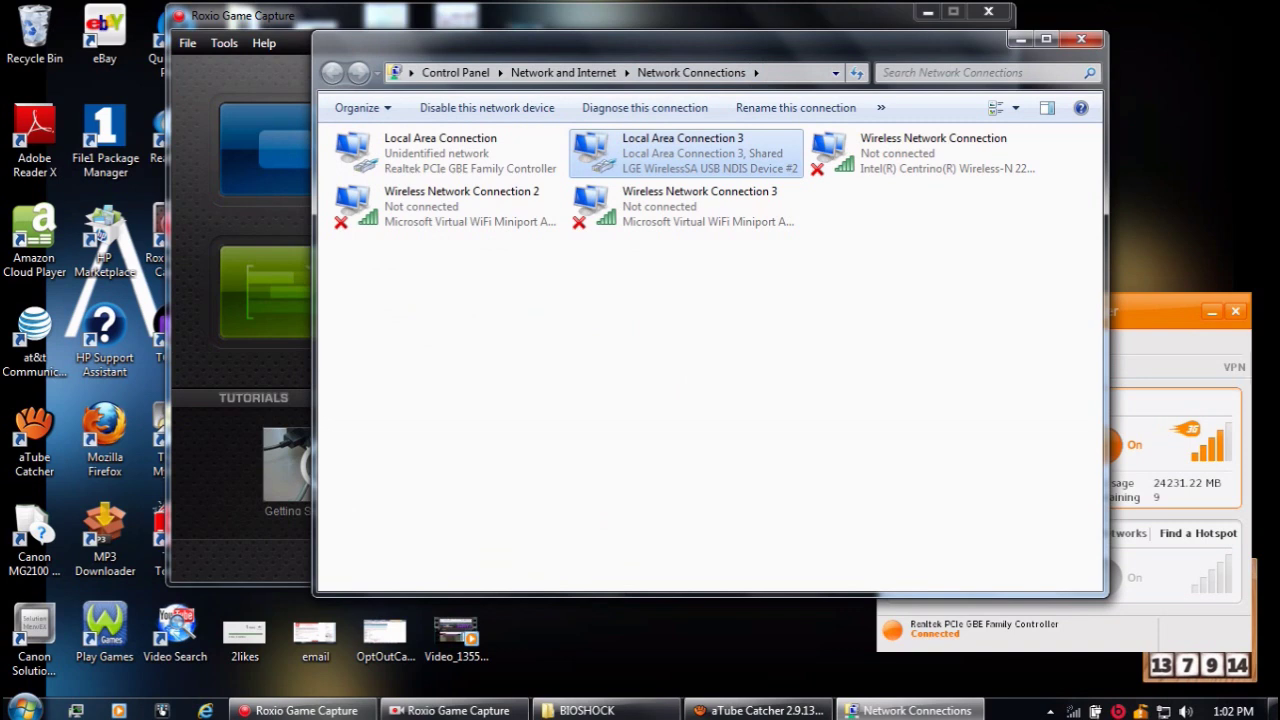
key(shift+F10)
key(Escape)
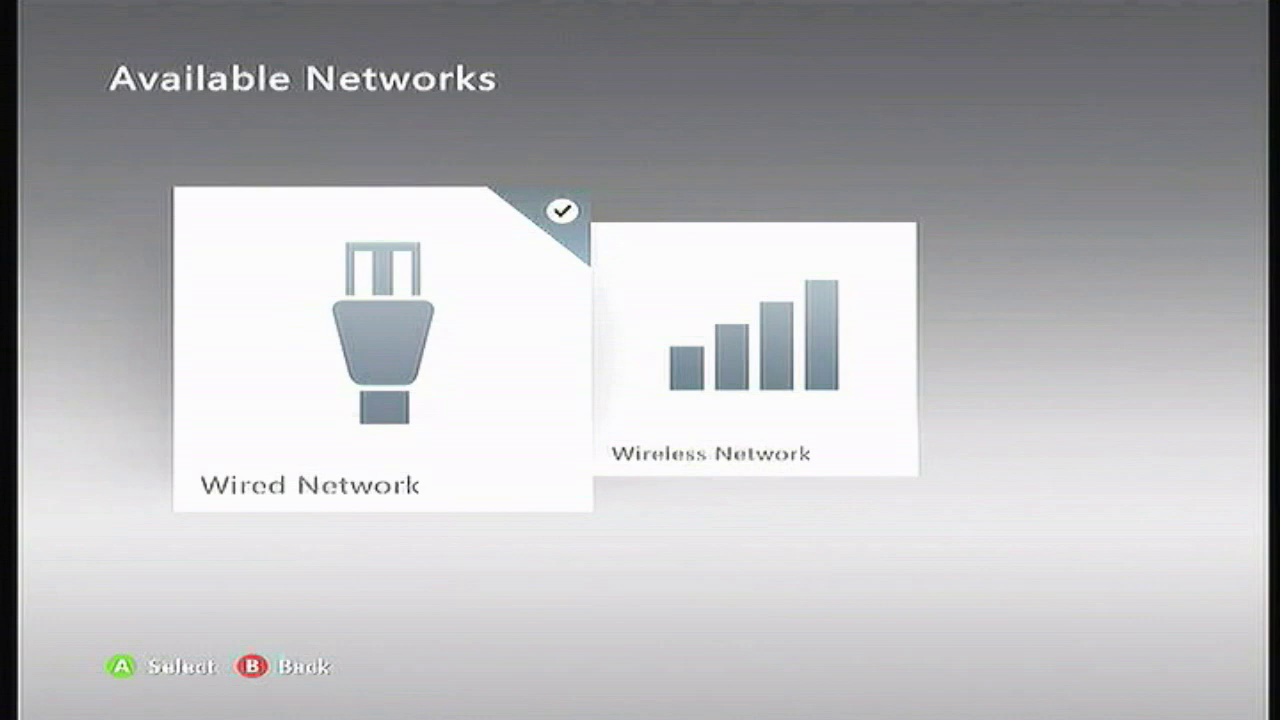
- On the Xbox 360, choose Wired Network and run the Xbox LIVE connection test
key(Right)
key(Left)
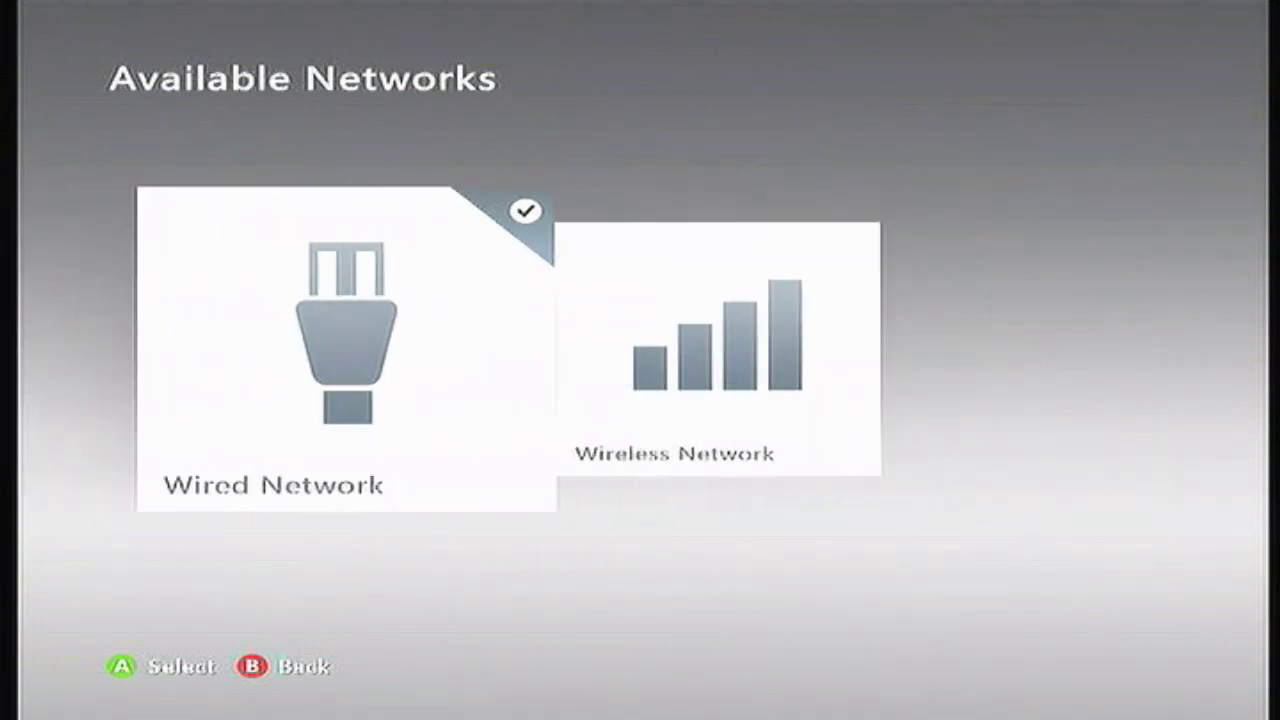
key(Right)
key(Left)
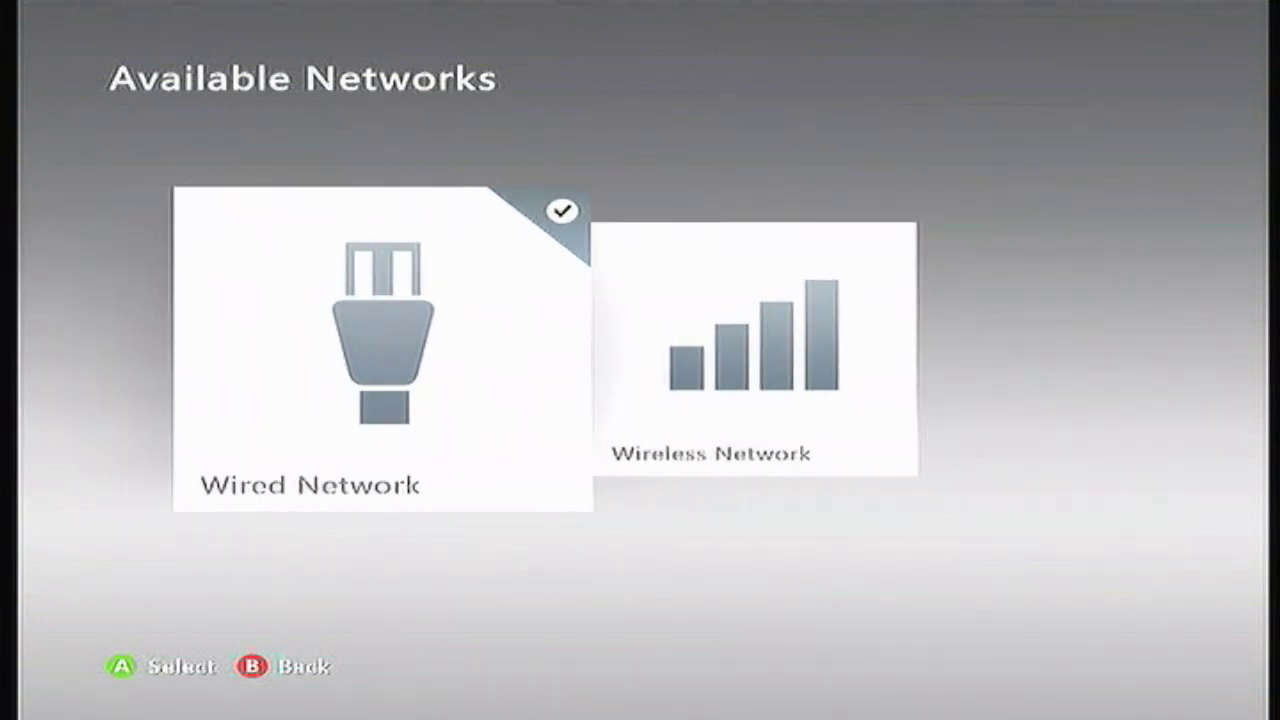
key(Return)
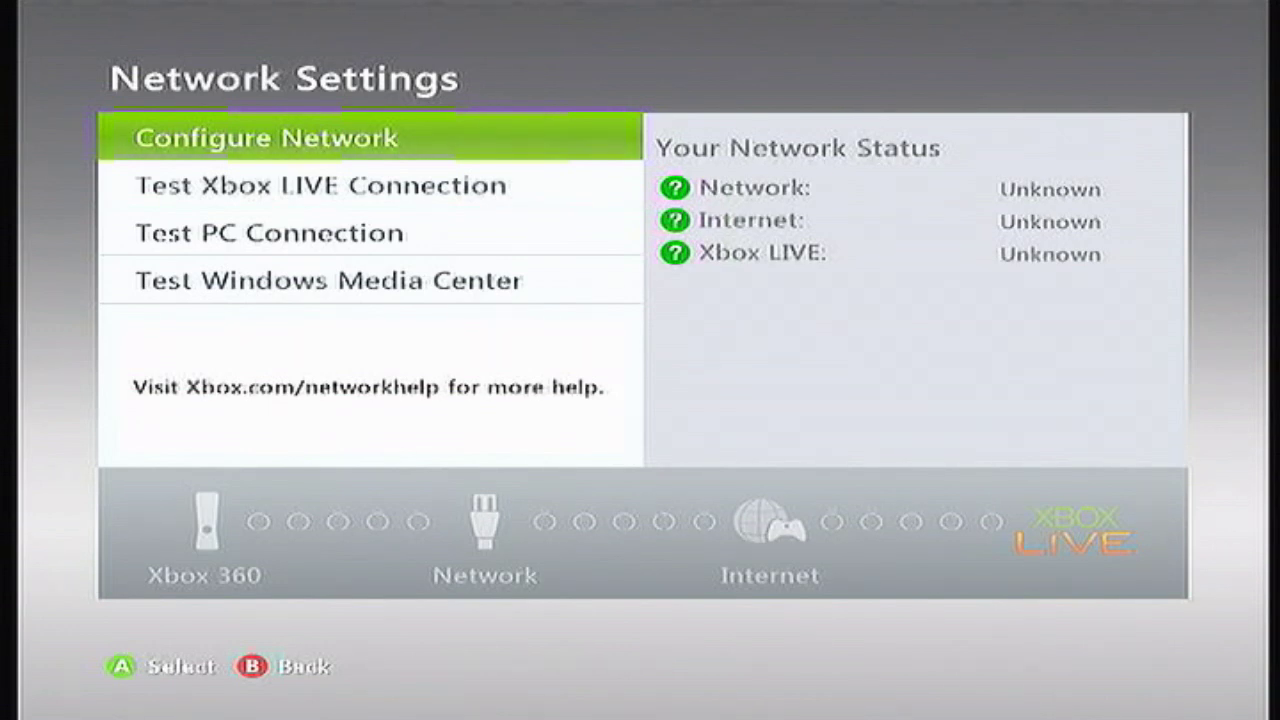
key(Down)
key(Return)
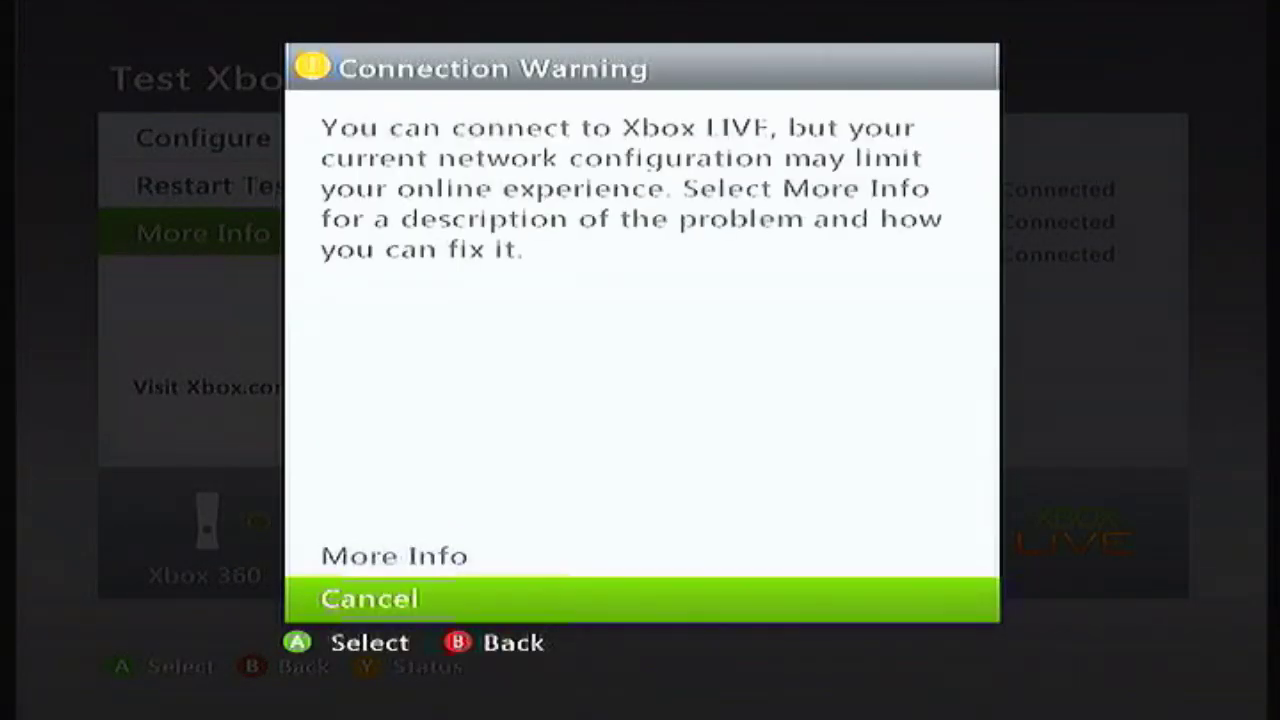
- Examine the connection warning's details and suggested fix, and return to the Xbox LIVE connection test results
key(Up)
key(Return)
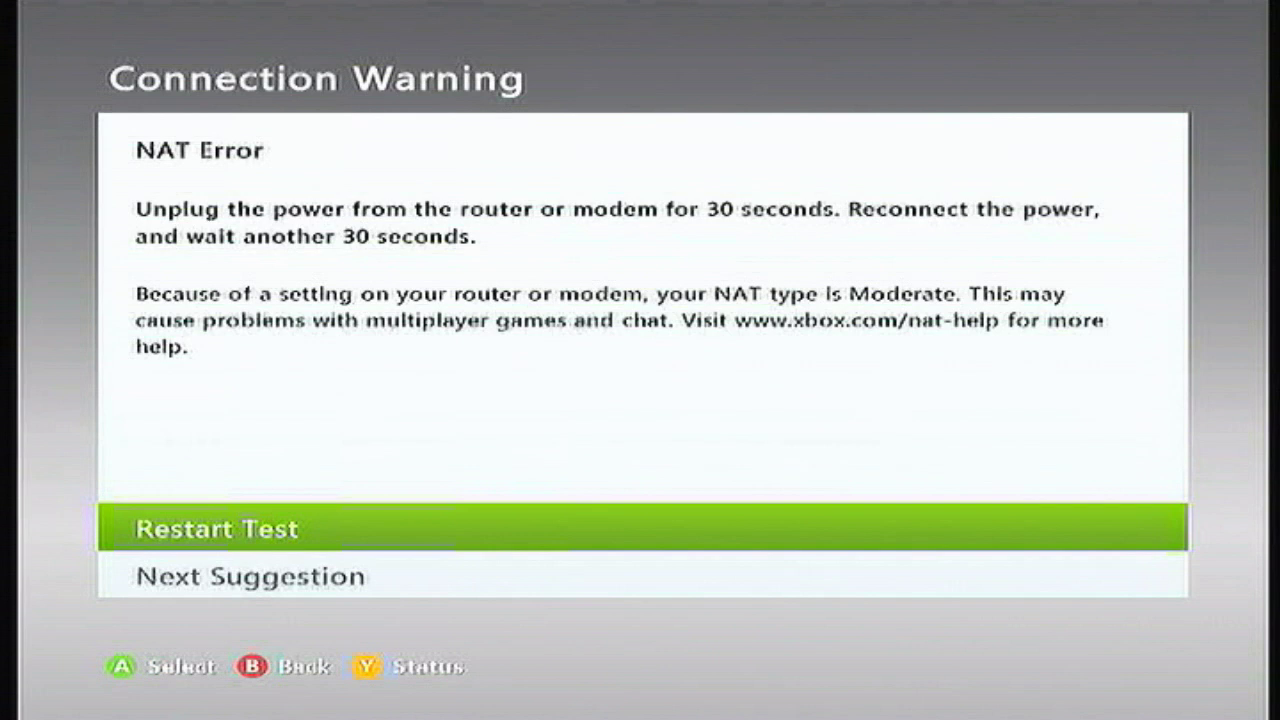
key(Down)
key(Up)
key(Down)
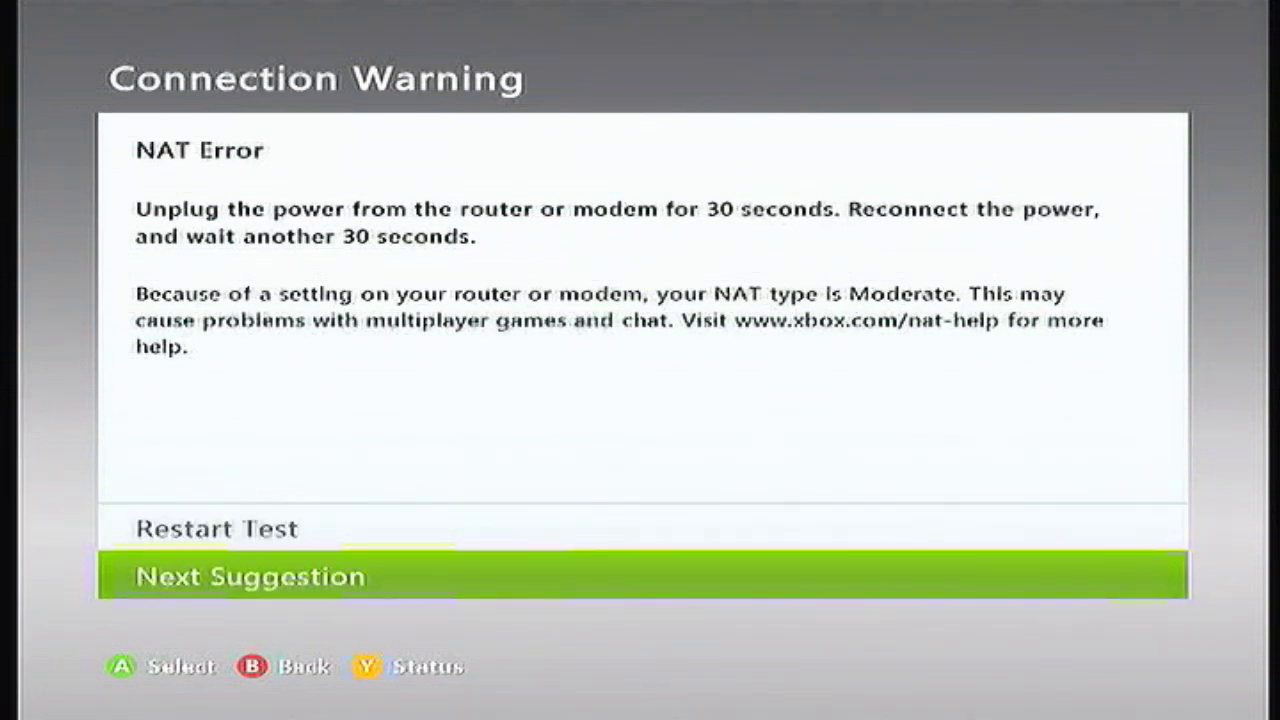
key(Up)
key(Down)
key(Up)
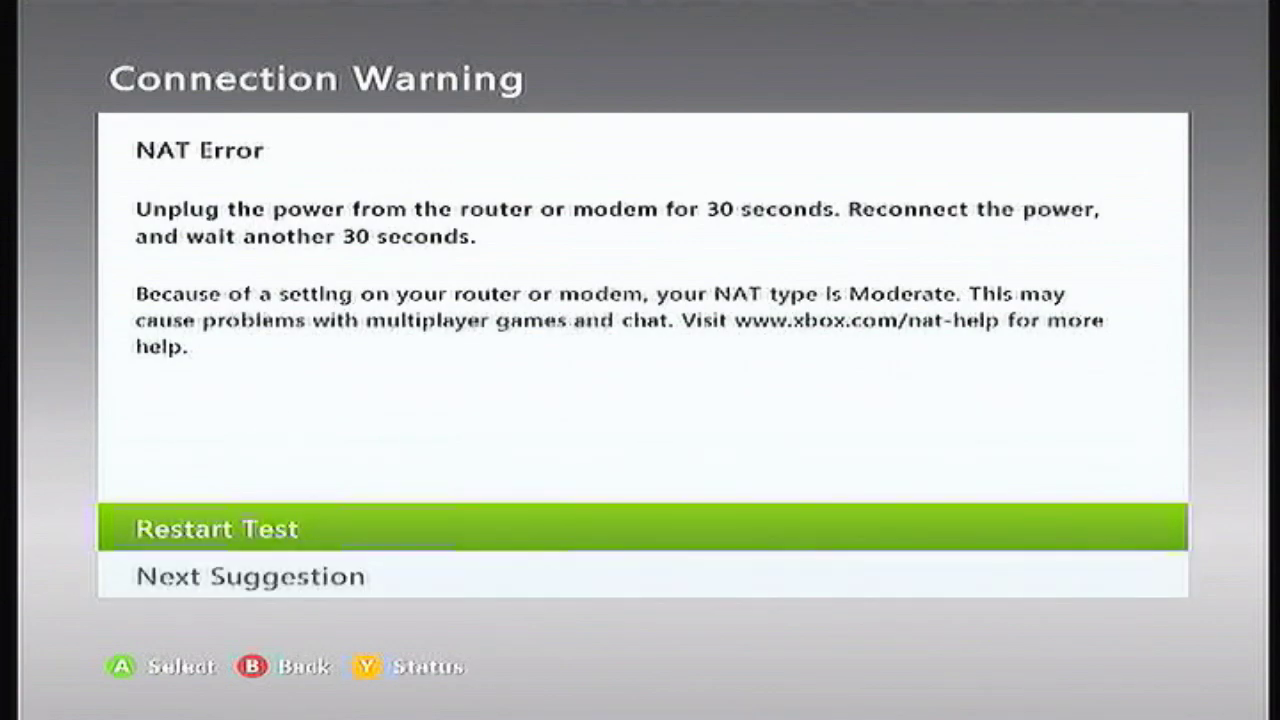
key(Down)
key(Return)
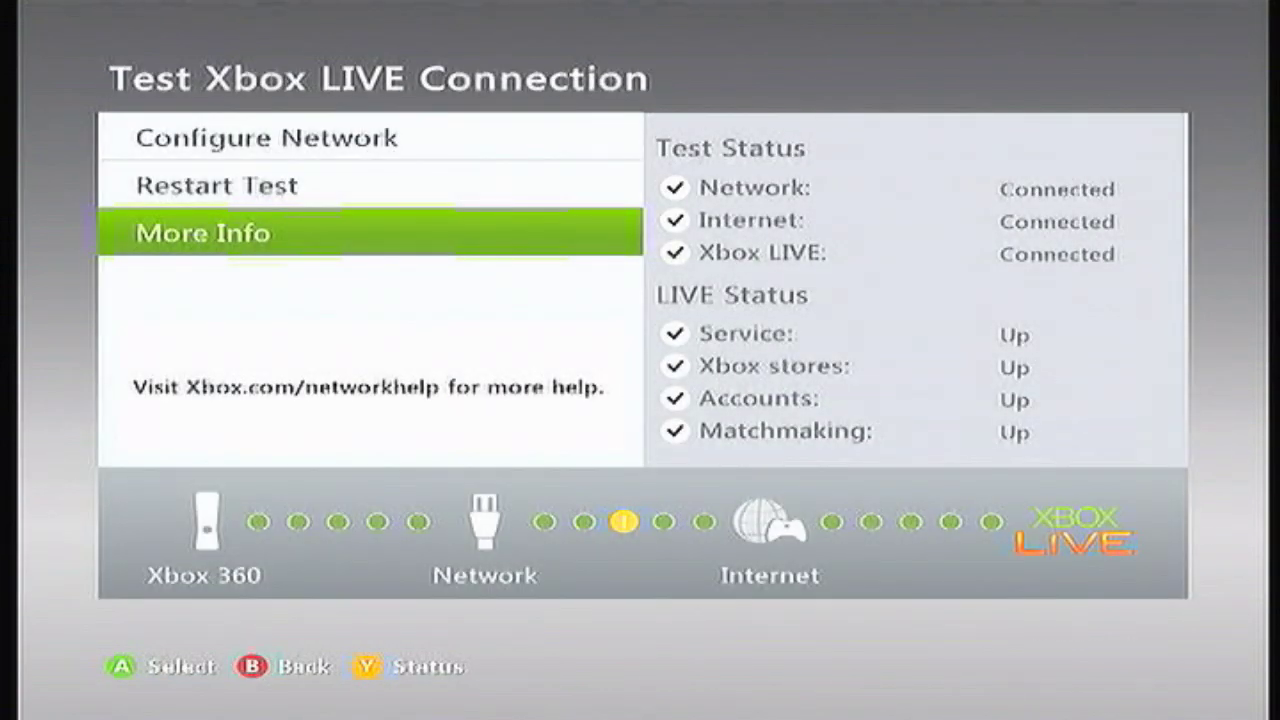
- Open the Xbox Guide and sign in with the first listed Xbox LIVE profile stored on the HDD
key(super)
key(Down)
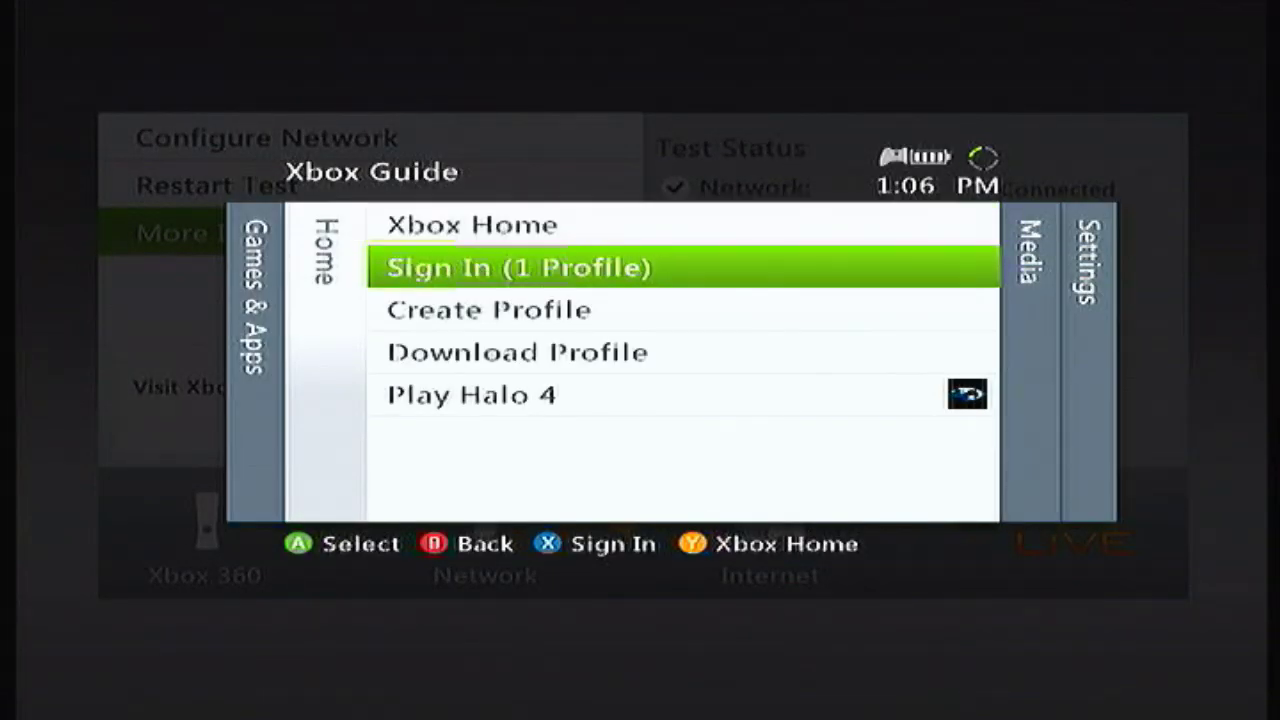
key(Return)
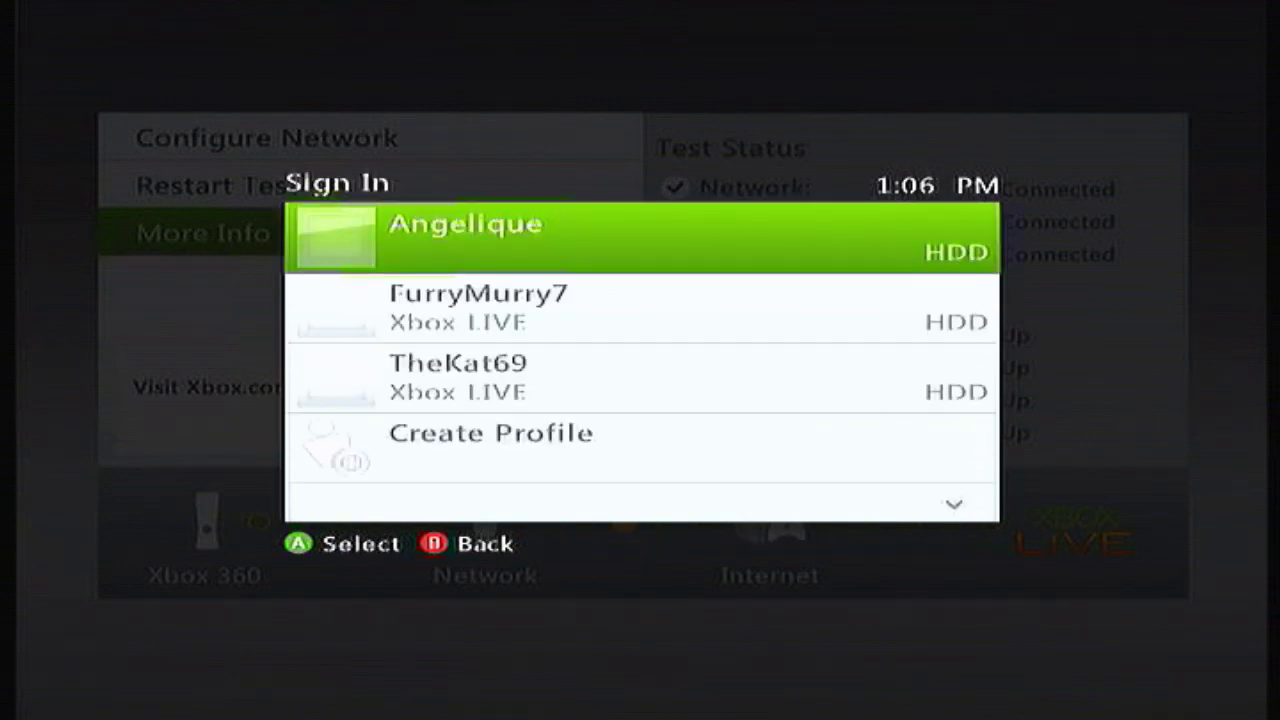
key(Down)
key(Up)
key(Down)
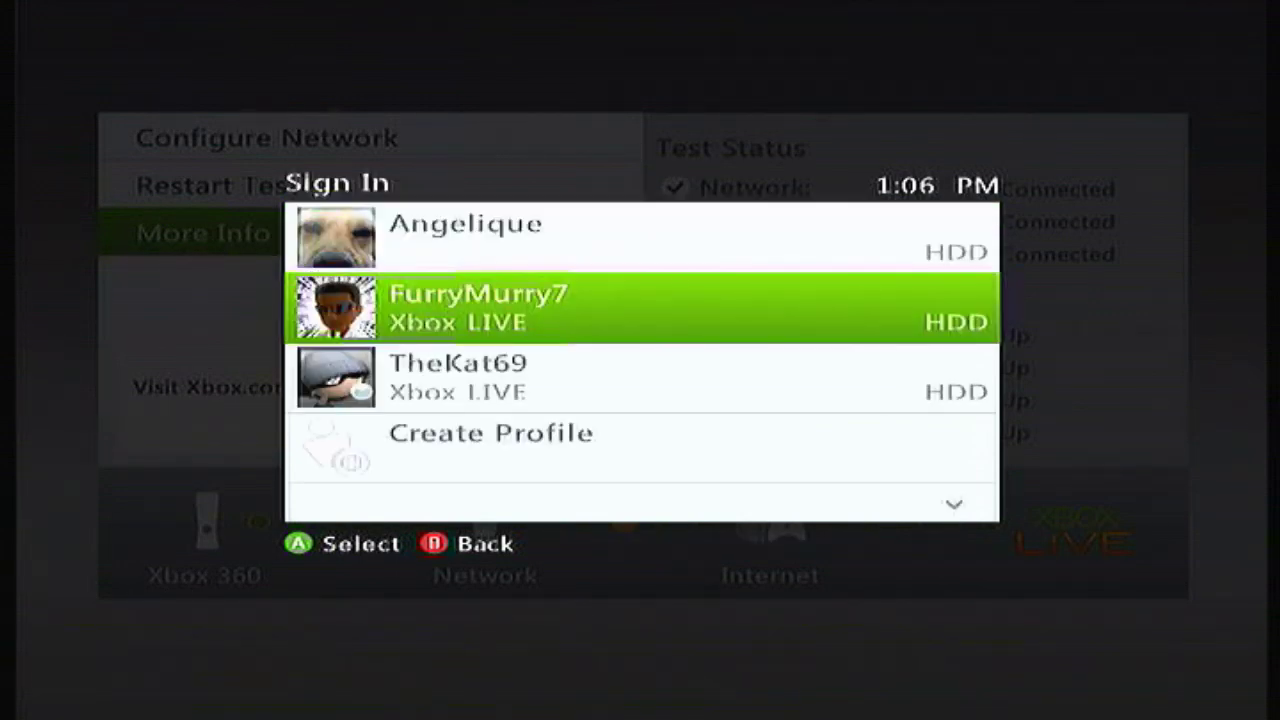
key(Return)
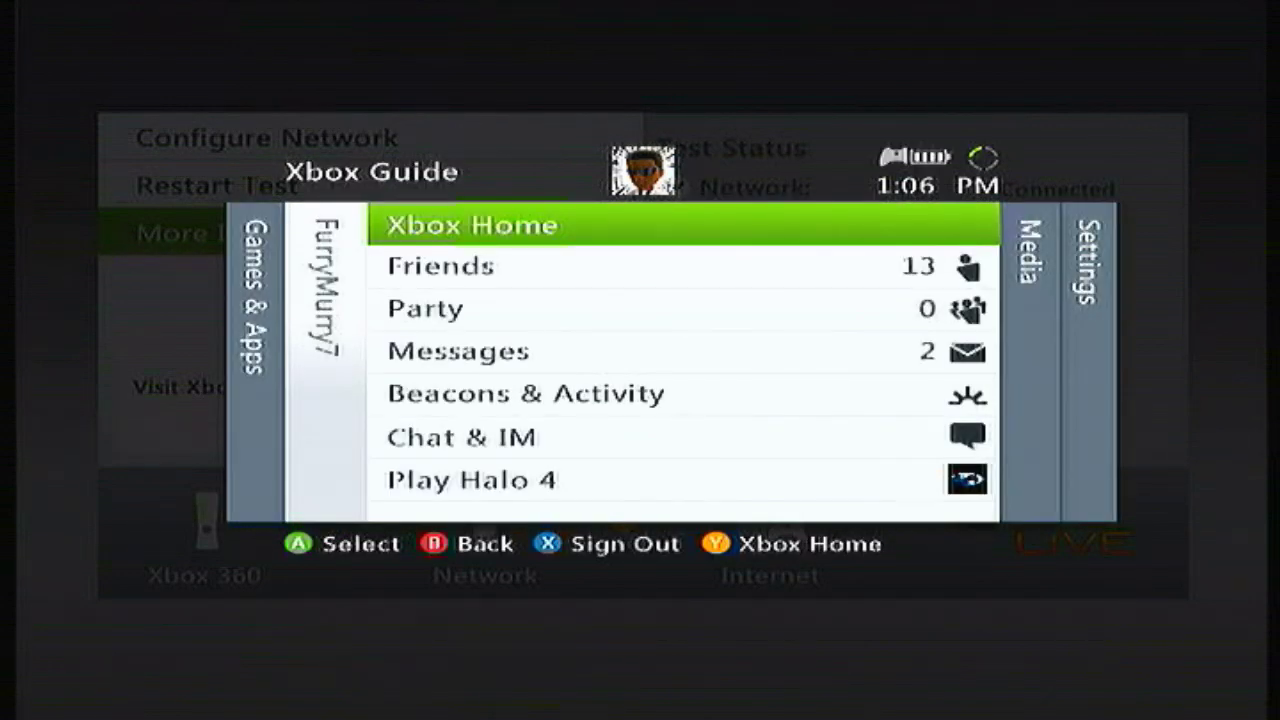
key(Down)
key(Up)
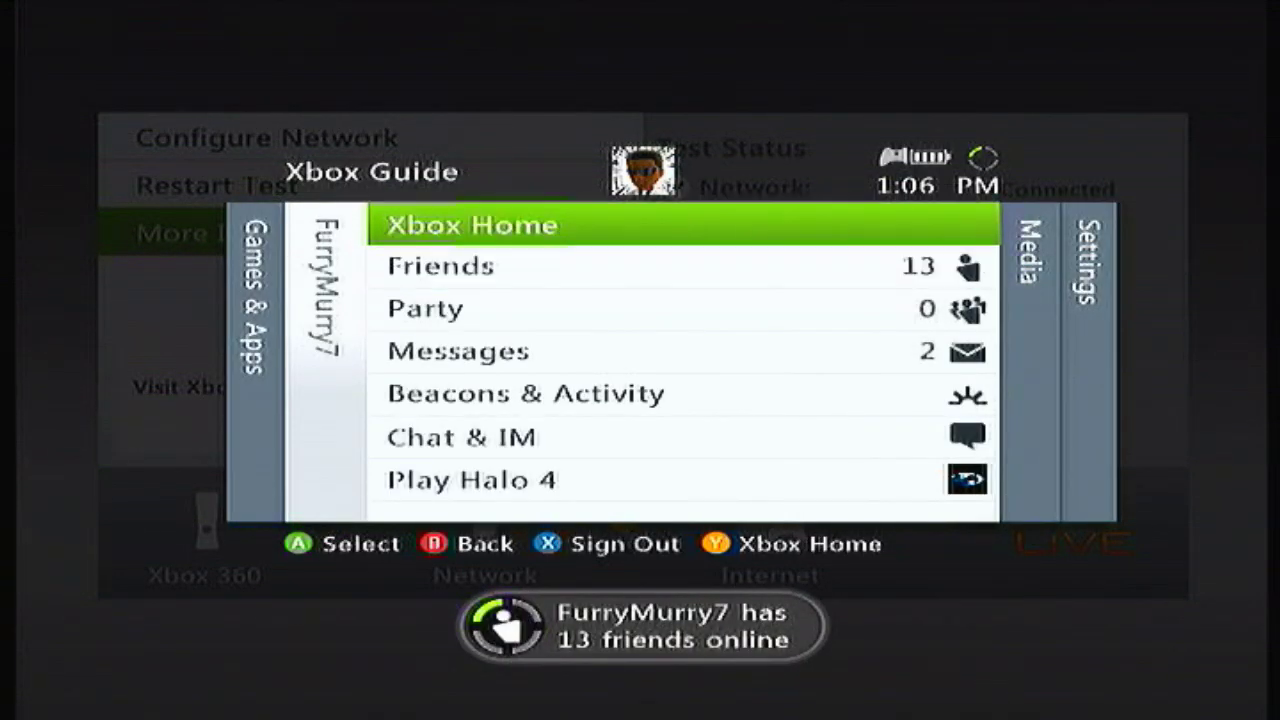
key(Down)
key(Down)
key(Down)
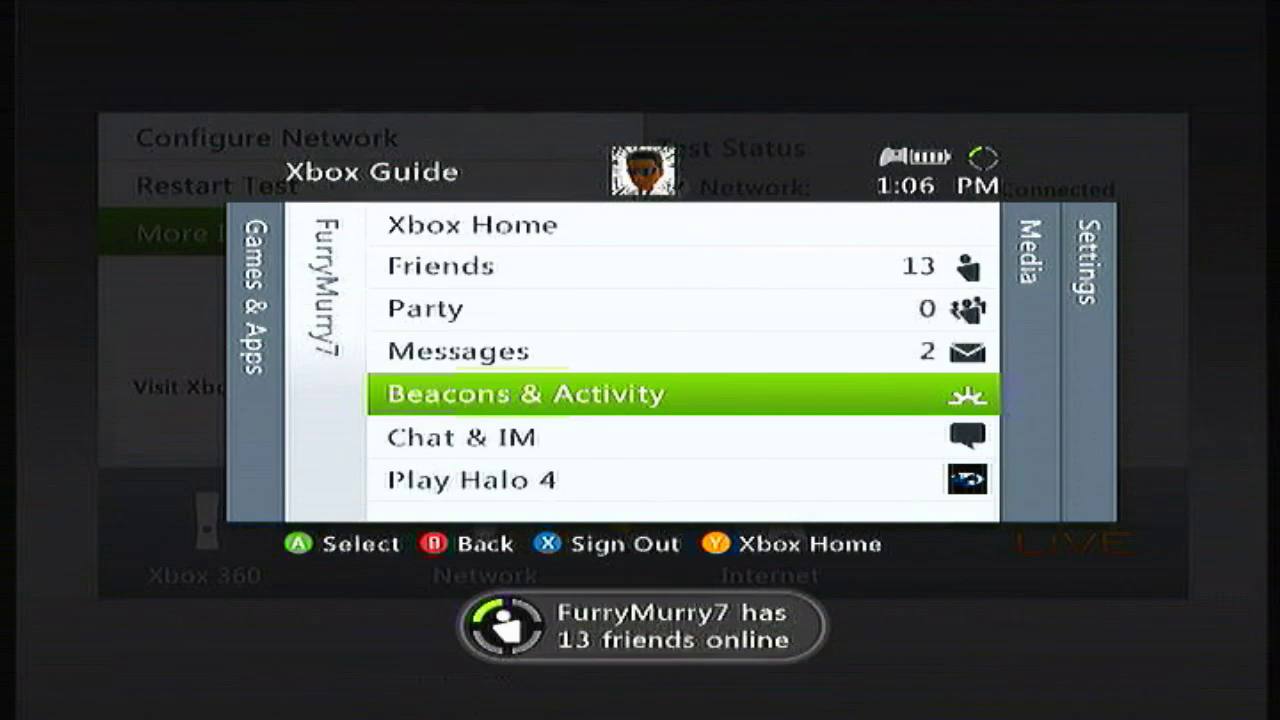